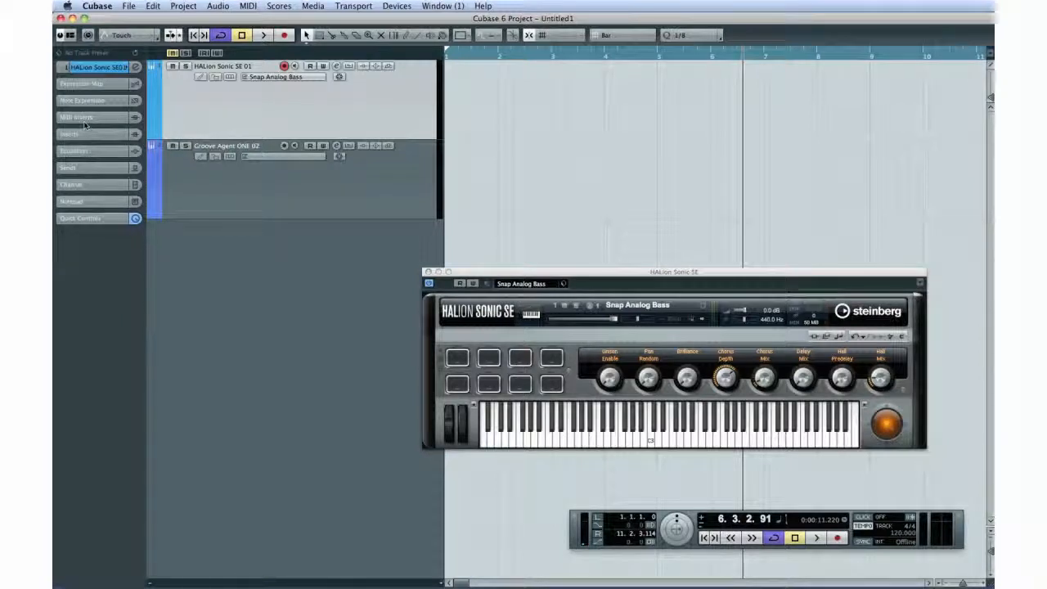
Step: Load a MIDI effect into the first MIDI insert slot of the HALion Sonic SE 01 track
left_click(82, 119)
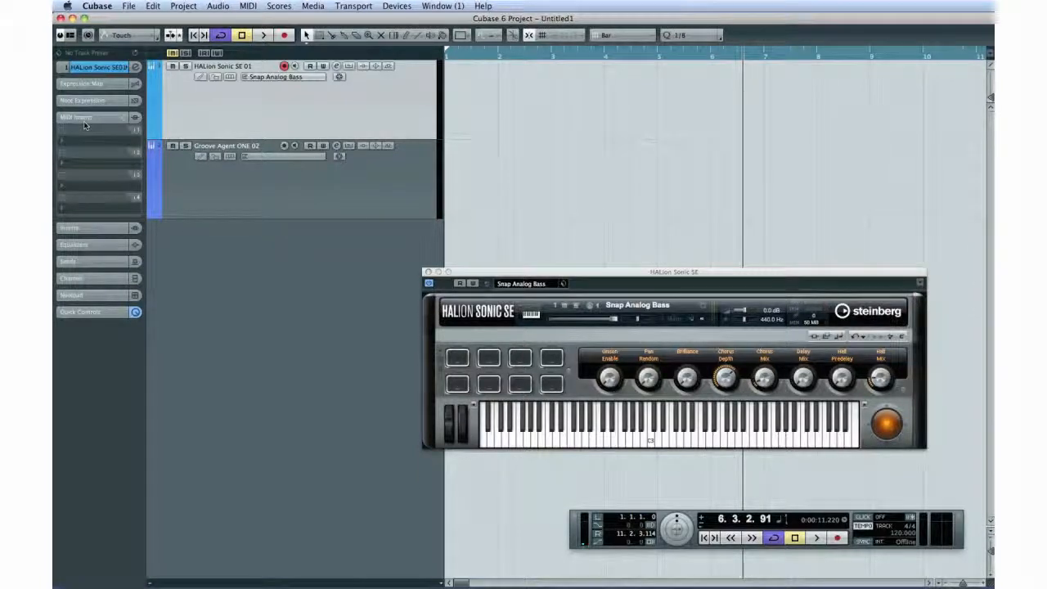
left_click(82, 143)
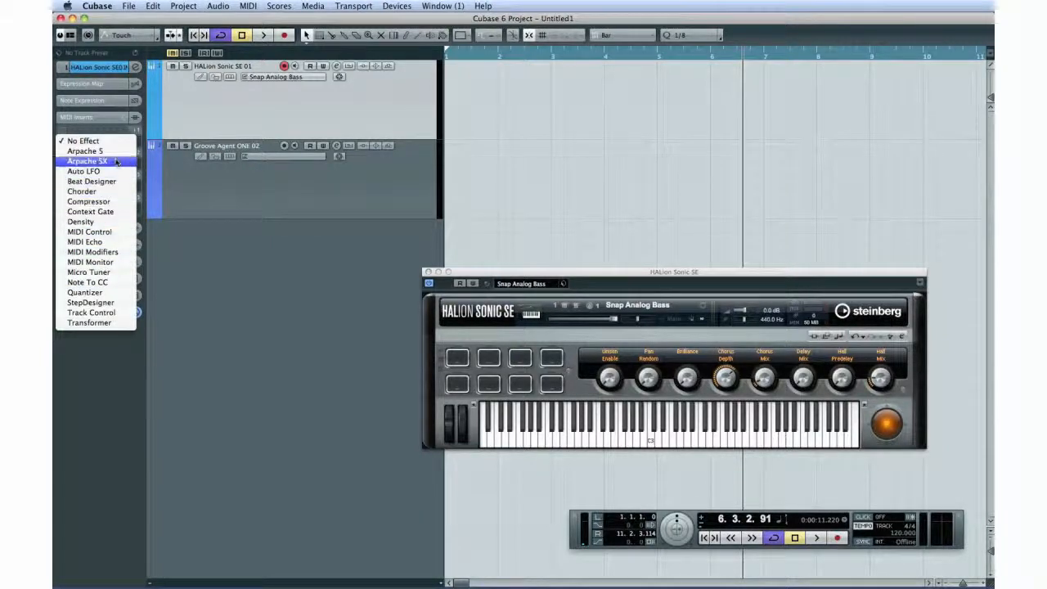
left_click(115, 153)
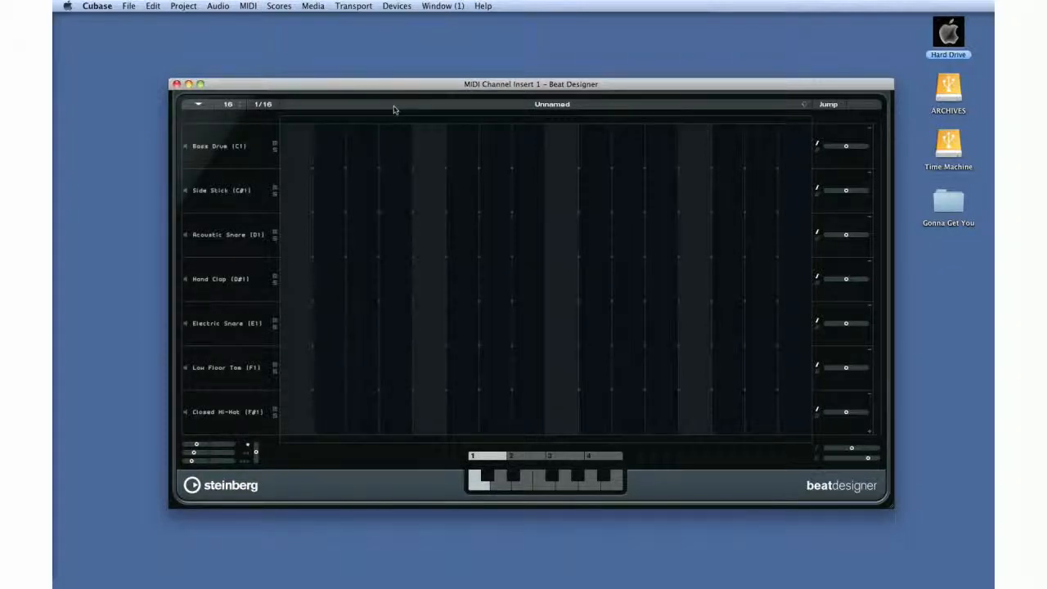
Step: Enter drum hits on steps 2 and 4 of the Acoustic Snare (D1) lane
left_click(334, 247)
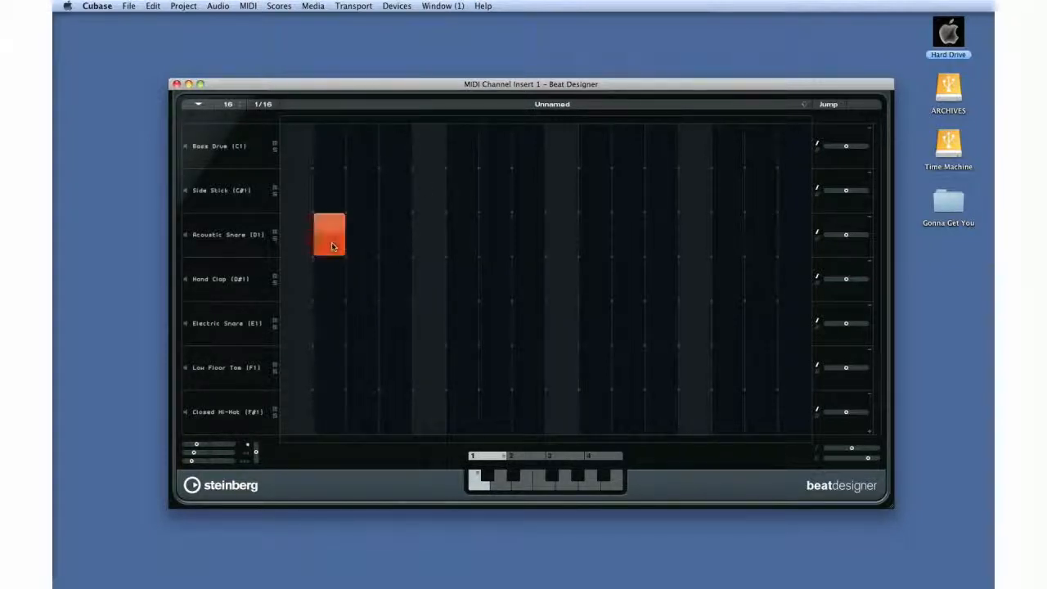
left_click(388, 243)
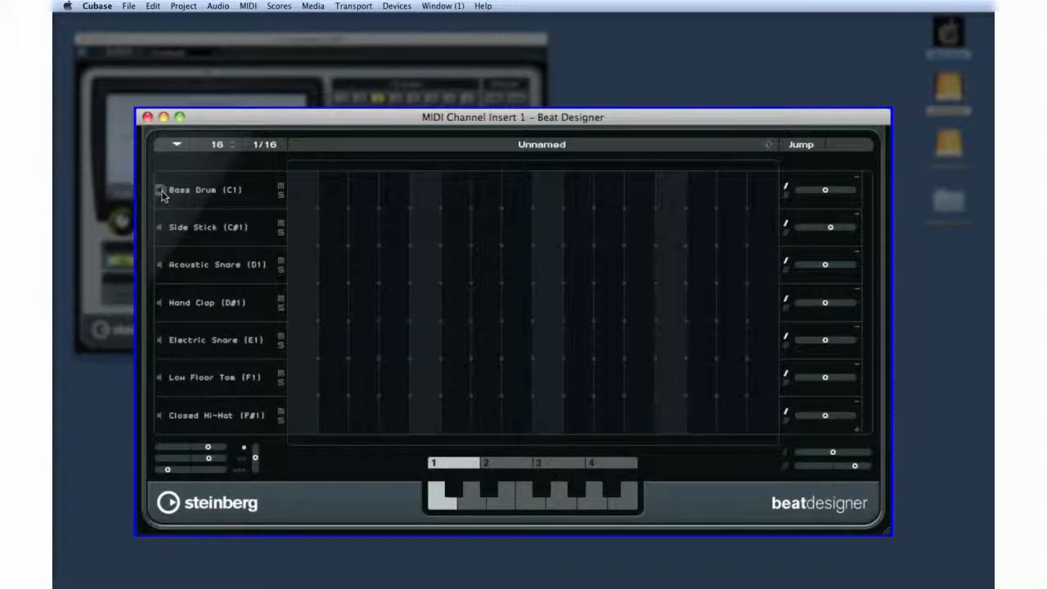
Step: Reassign the Bass Drum lane to Open Hi-Hat (A#1), shift its timing offset, and remove that lane
left_click(240, 193)
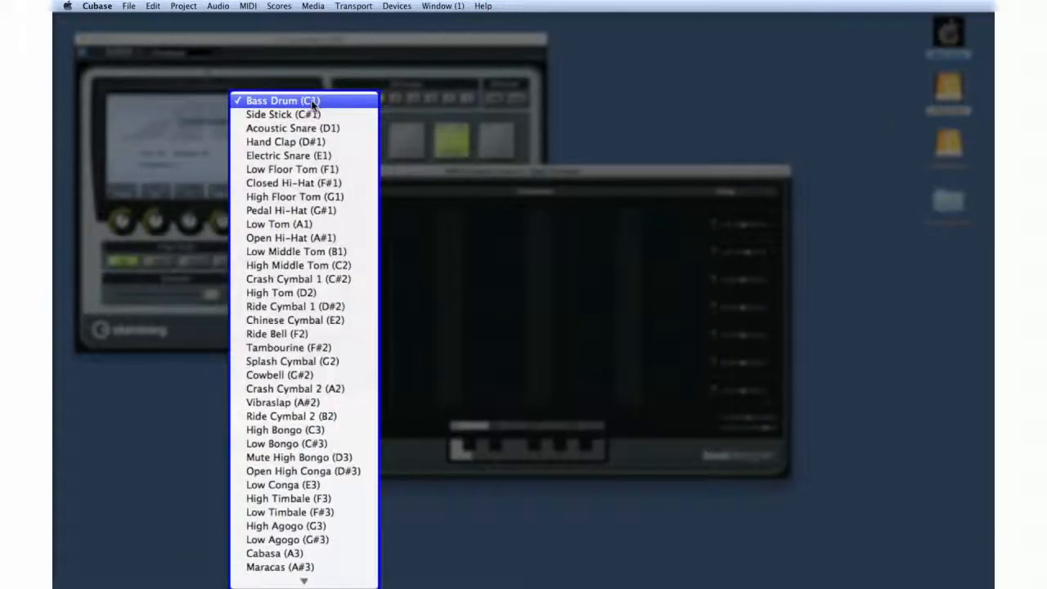
left_click(308, 237)
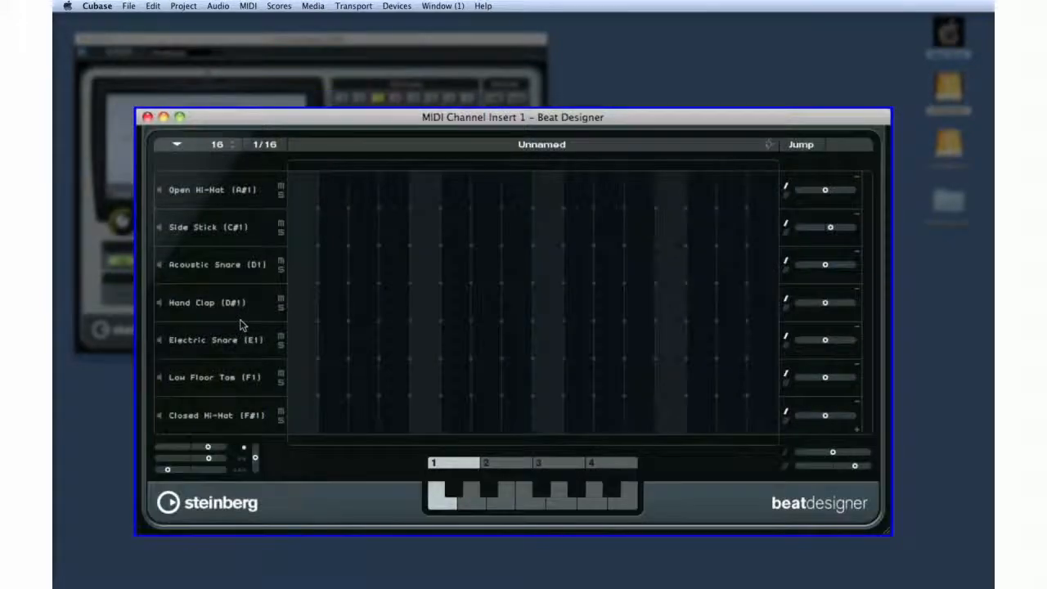
left_click_drag(824, 190, 805, 192)
left_click(856, 175)
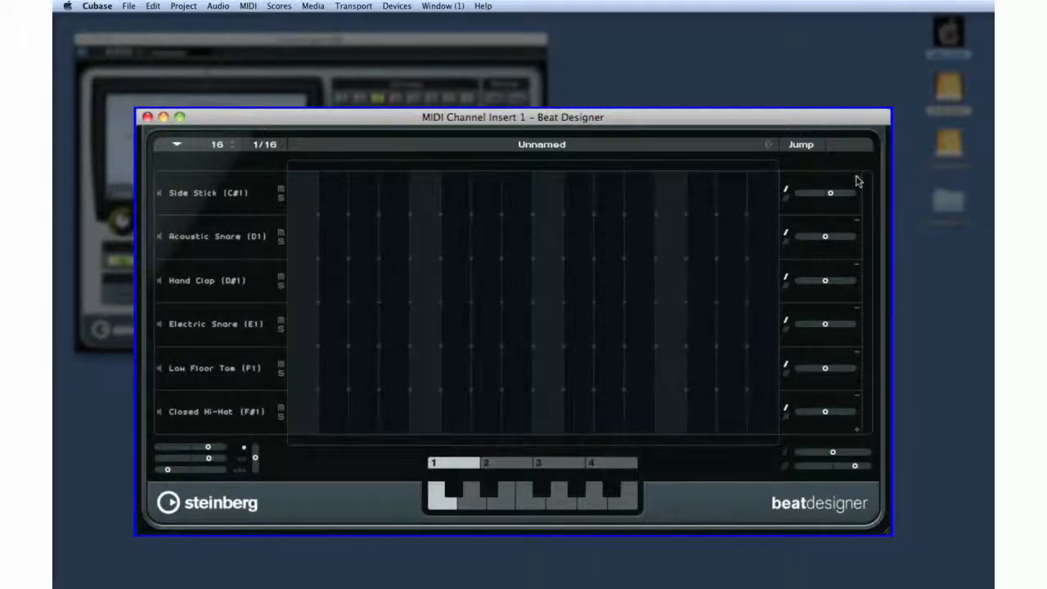
Step: Add a Hand Clap (D#1) hit with flams on step 5 and lower the second flam position setting
mouse_move(803, 193)
left_click(424, 272)
left_click(424, 288)
left_click(423, 296)
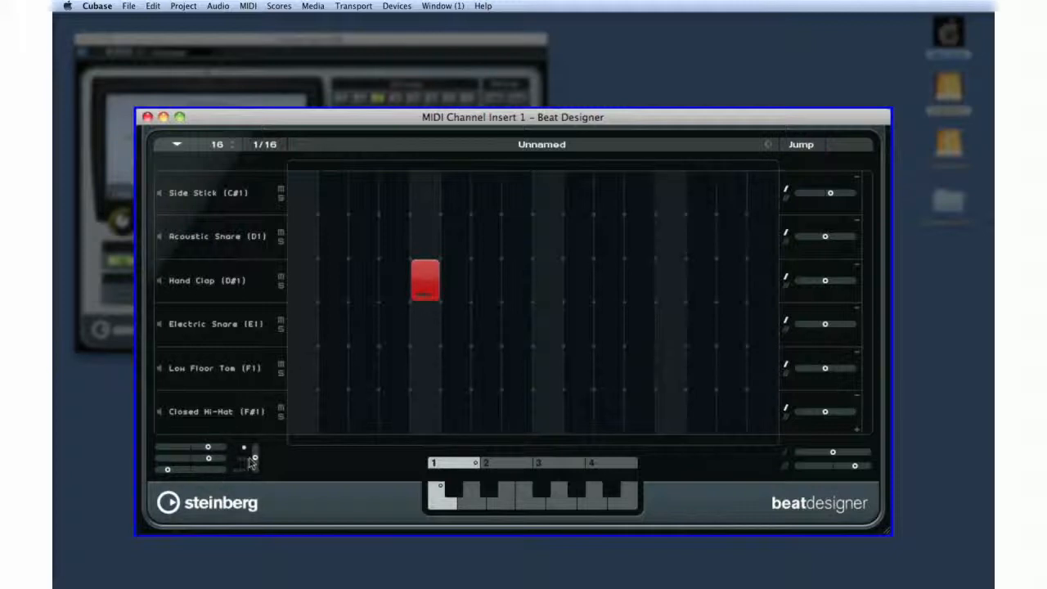
left_click_drag(205, 460, 199, 459)
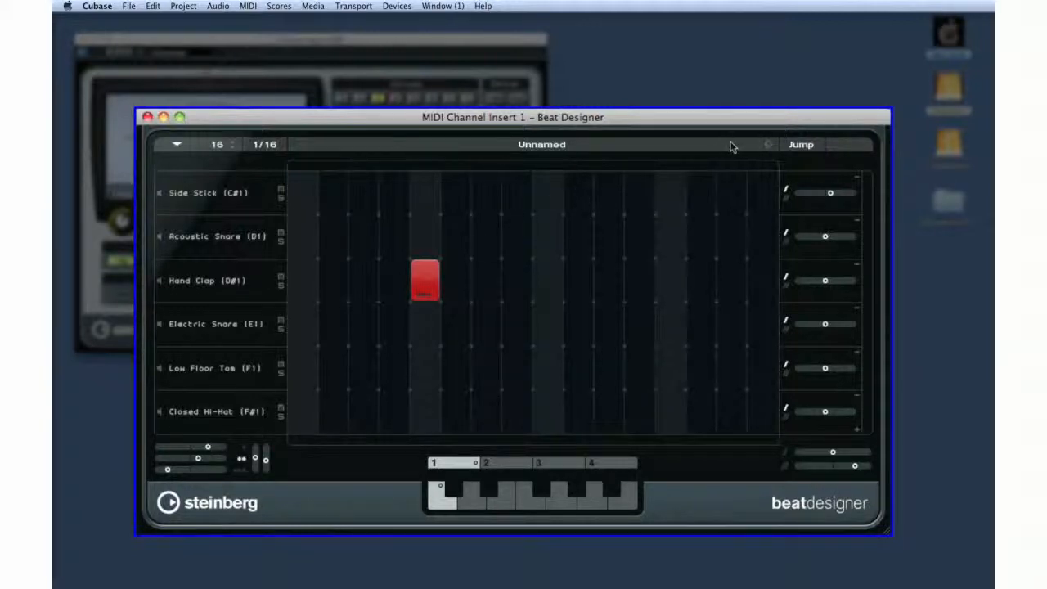
Step: Load the Drum n Bass 175bpm preset pattern bank into Beat Designer
left_click(766, 145)
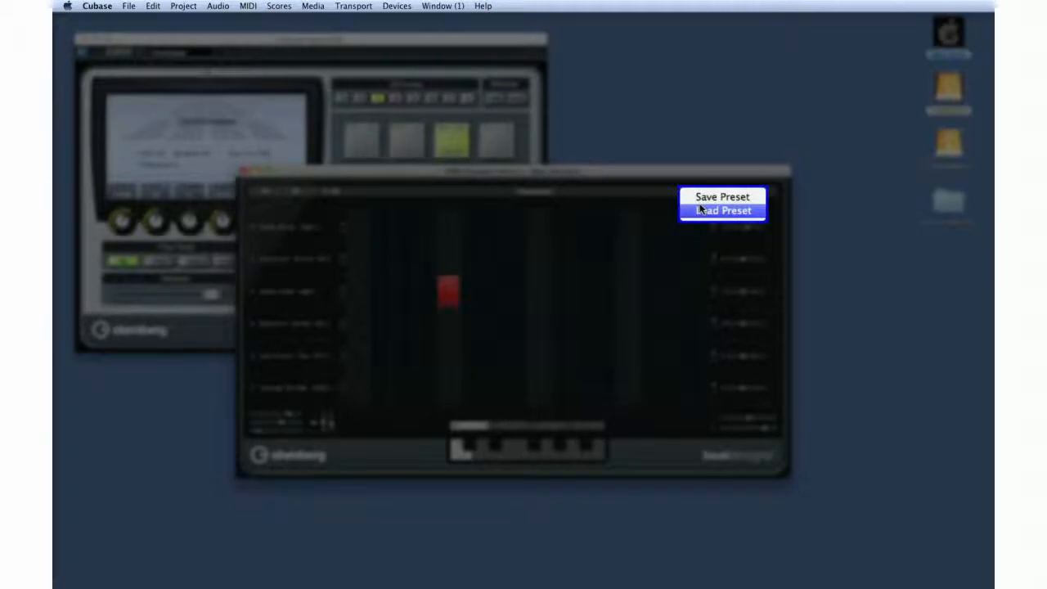
left_click(700, 210)
left_click(475, 224)
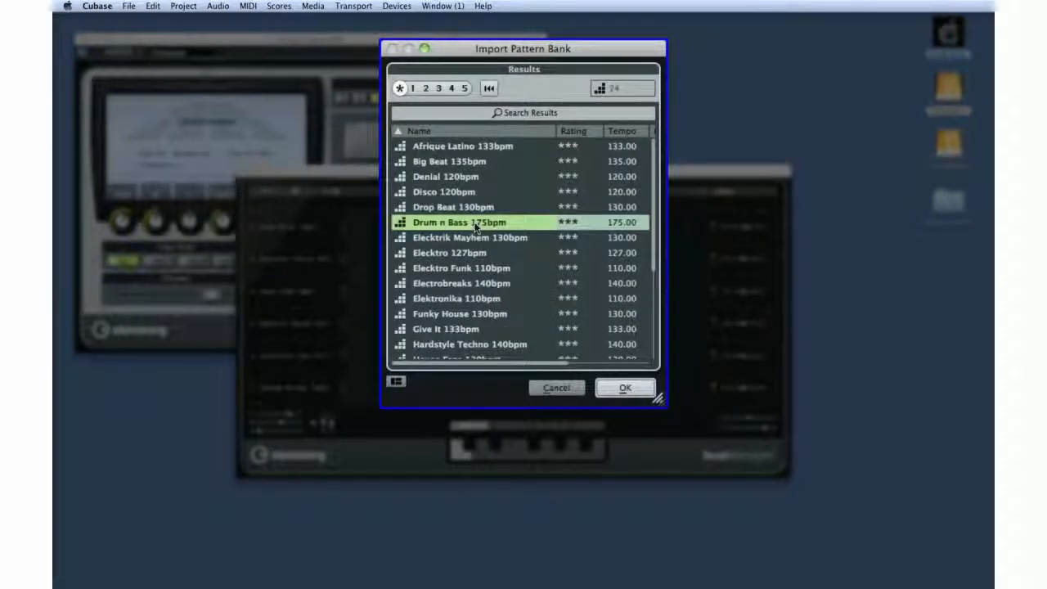
double_click(475, 224)
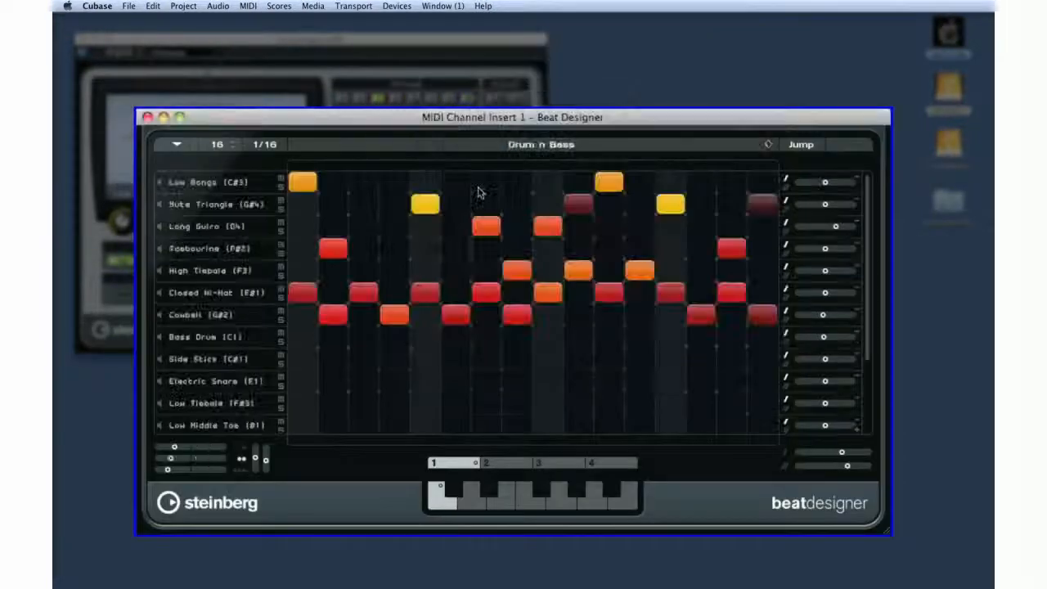
Step: Set the pattern to 19 steps with a step resolution of 1/32T
left_click(233, 143)
left_click(232, 142)
left_click(232, 143)
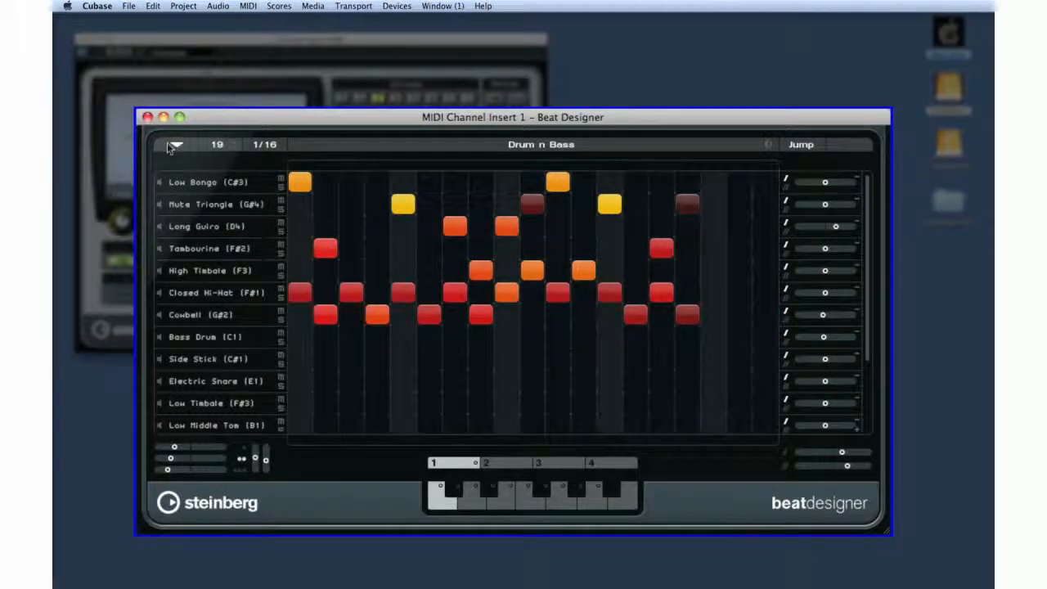
left_click(265, 144)
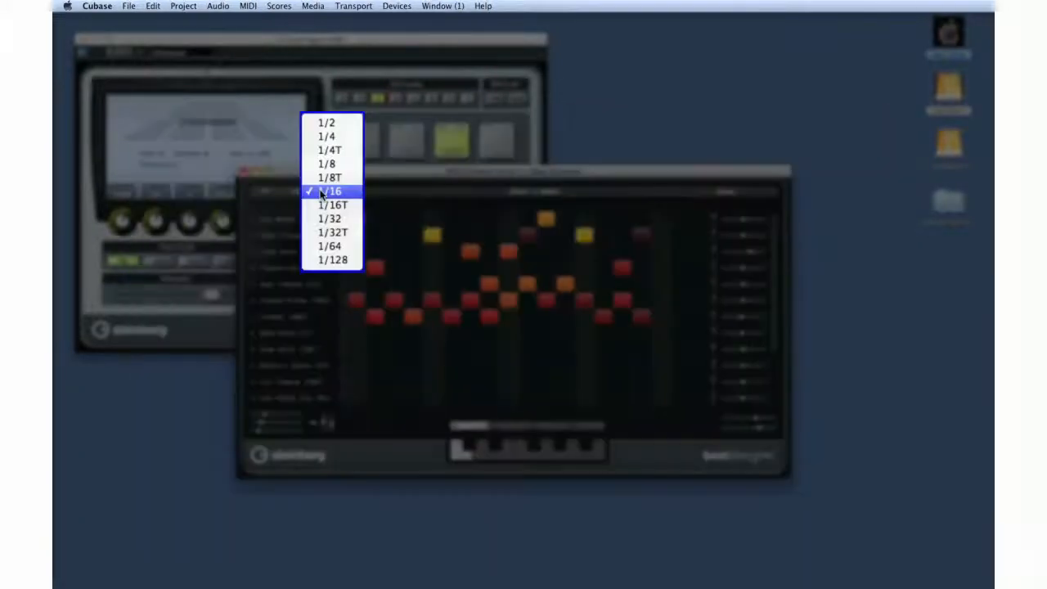
left_click(345, 238)
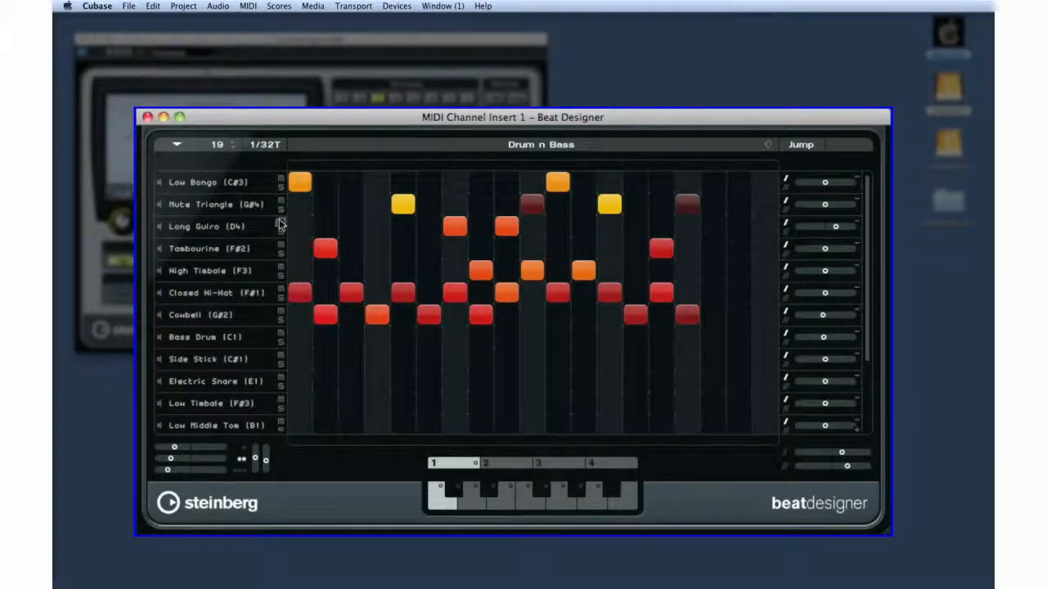
Step: Toggle Jump mode on and off, and view the patterns on D and D# in subbank 1
left_click(788, 150)
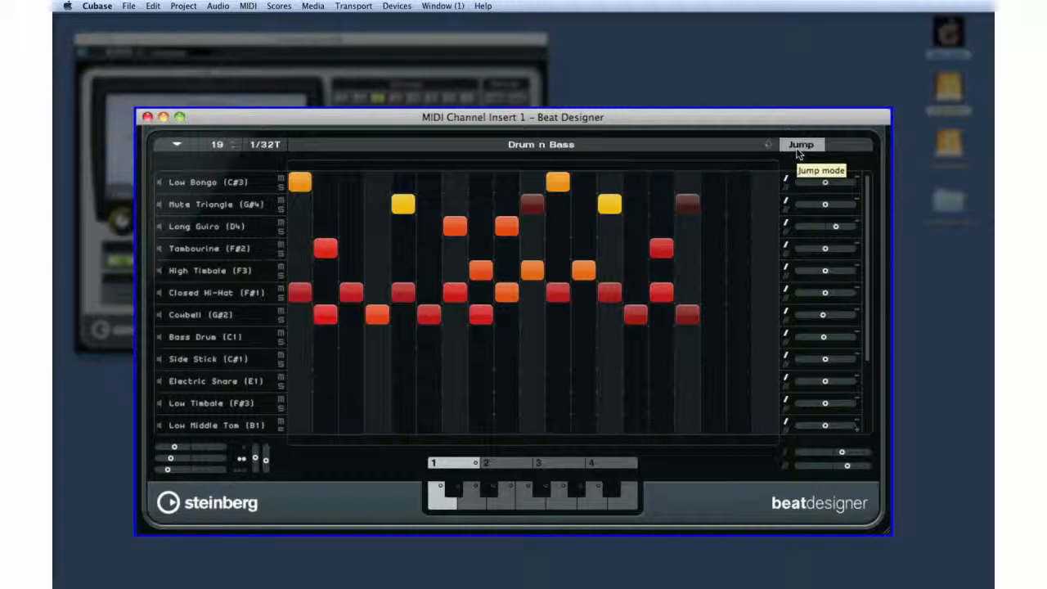
left_click(798, 149)
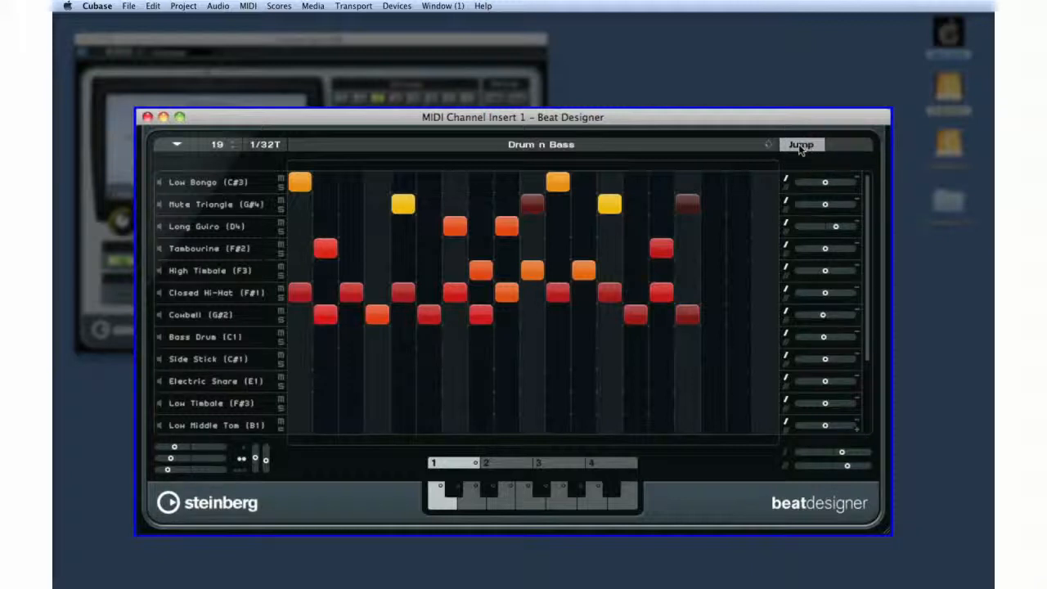
left_click(478, 502)
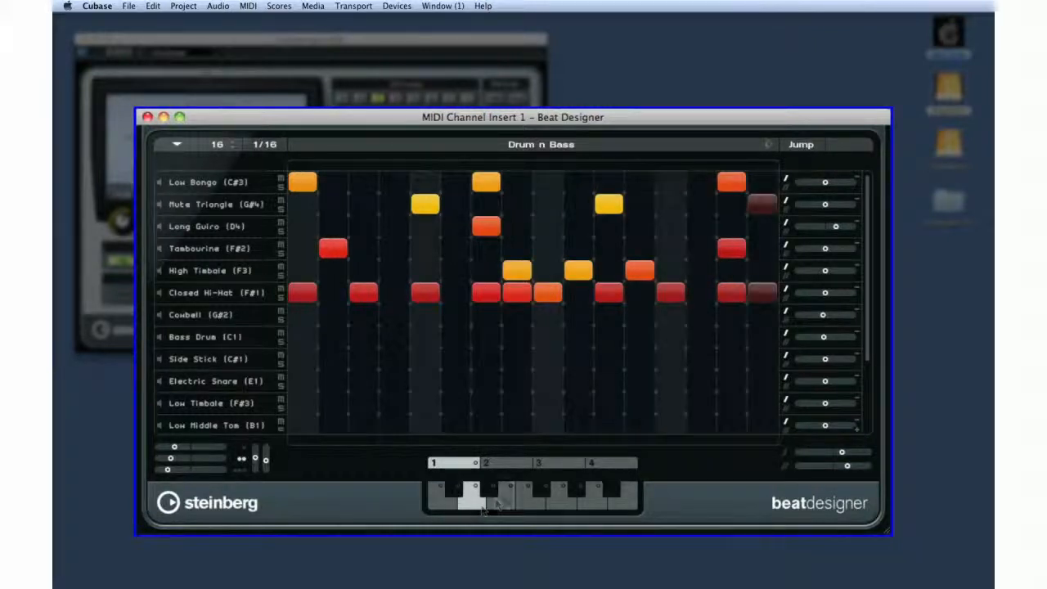
left_click(493, 495)
left_click(491, 494)
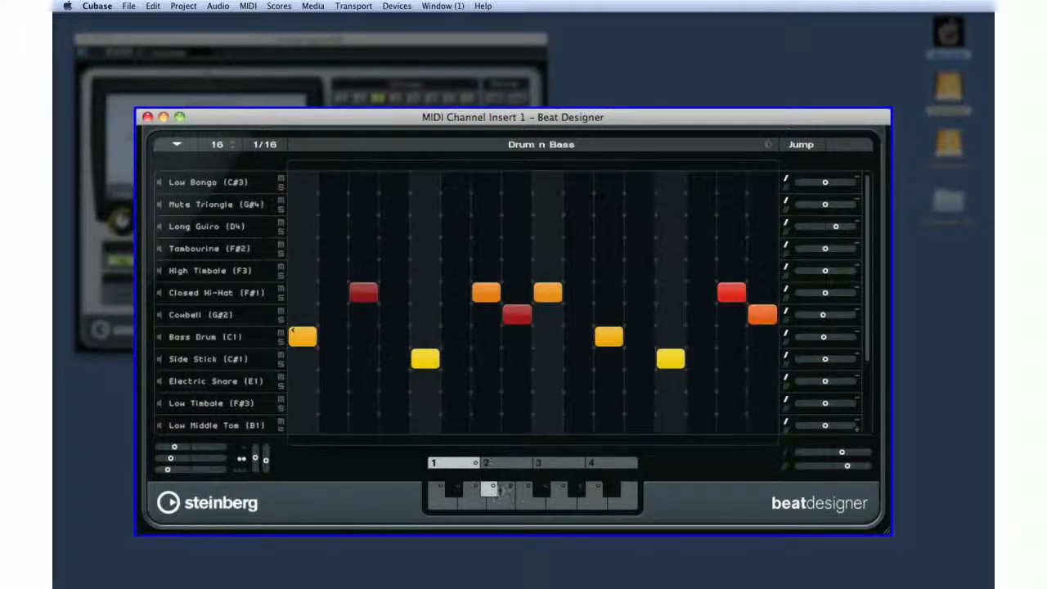
Step: Switch to subbank 2 and back to subbank 1, and select its C# pattern
left_click(499, 463)
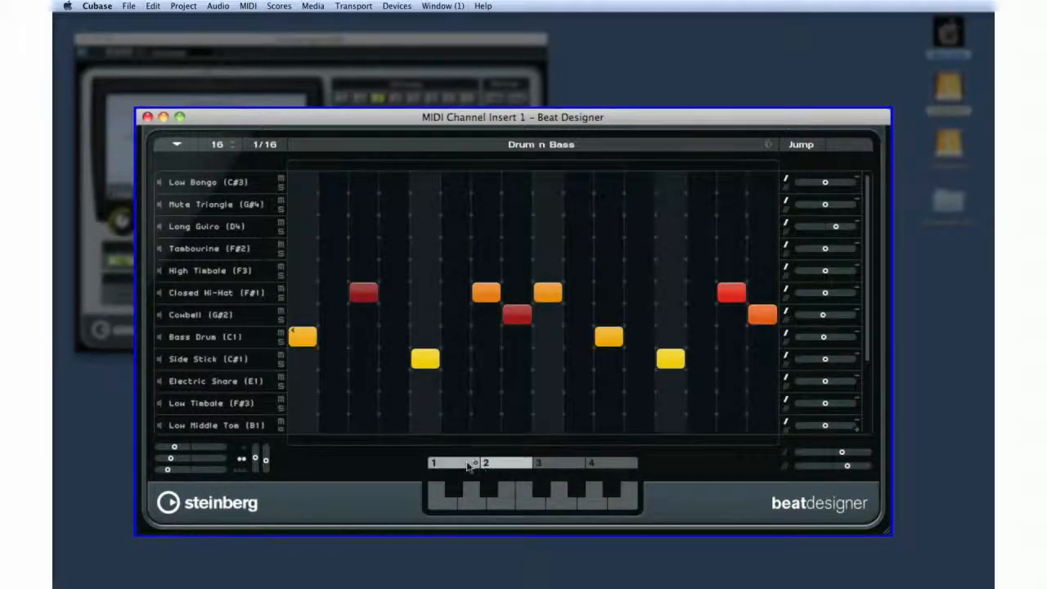
left_click(468, 463)
left_click(458, 491)
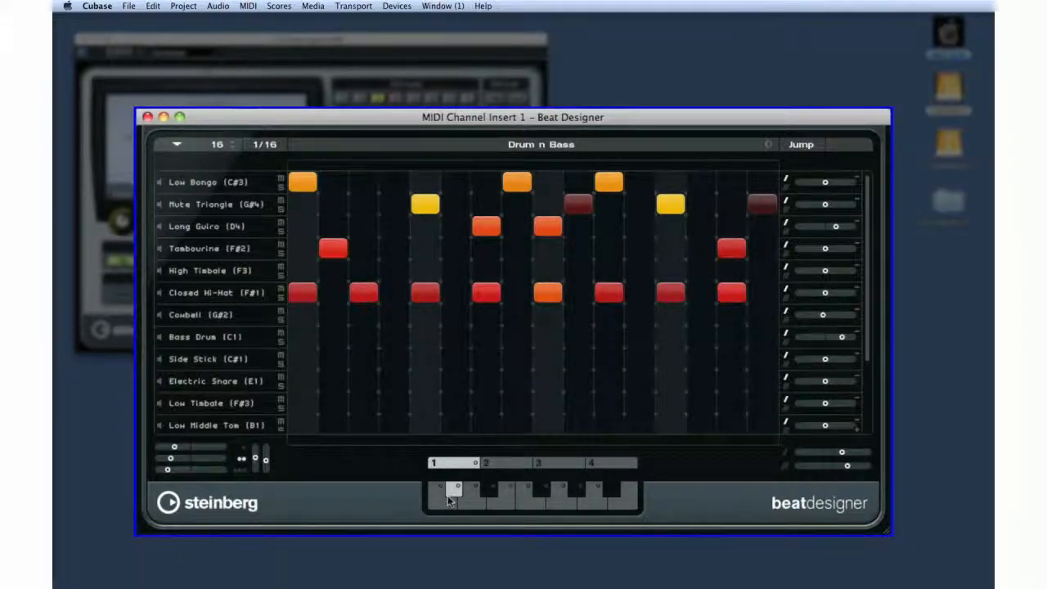
left_click(176, 145)
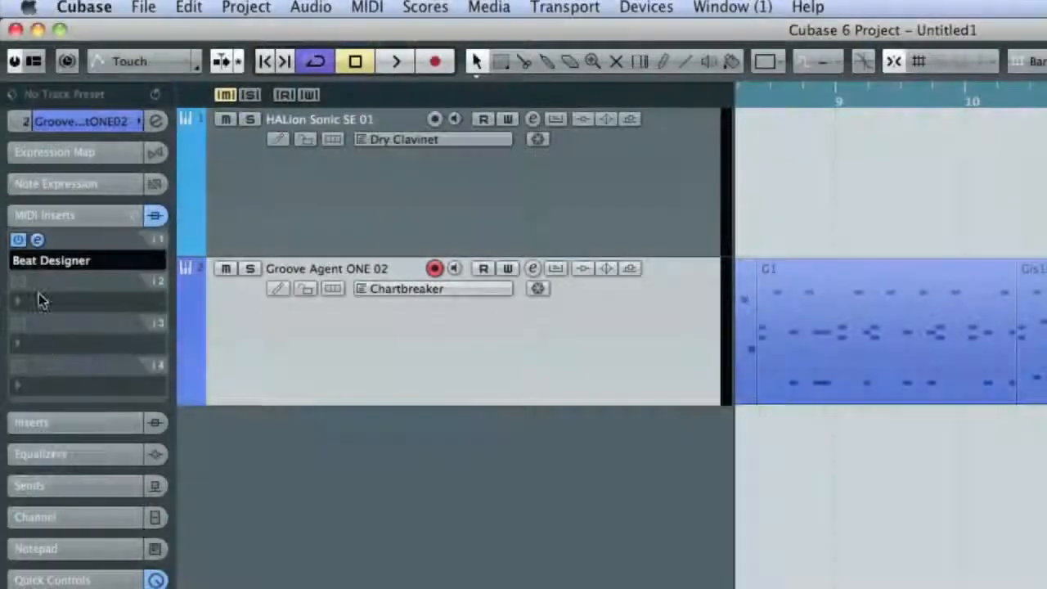
left_click(18, 240)
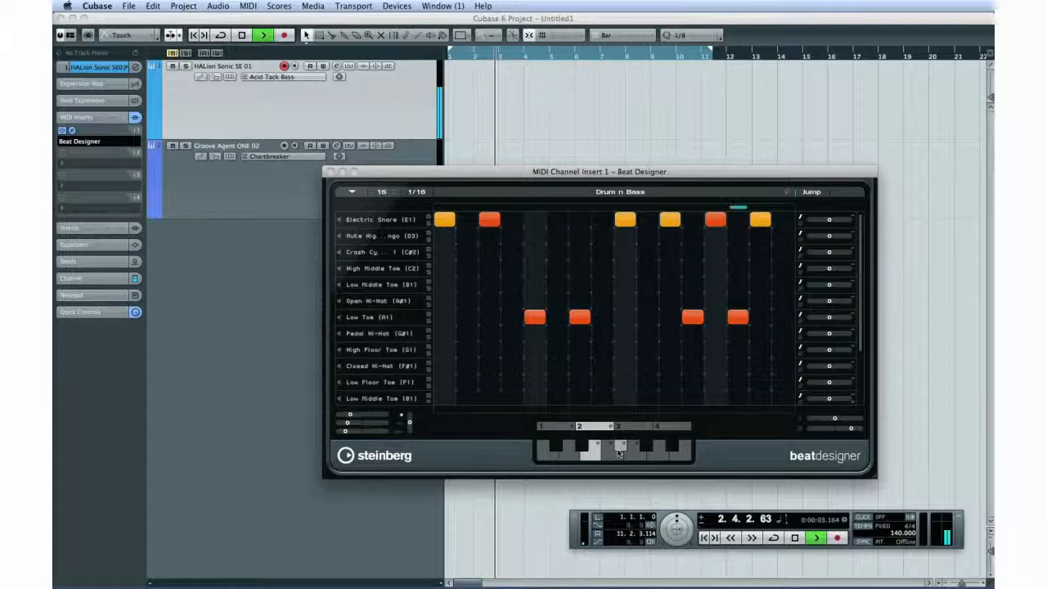
Step: Play the project and trigger the F# pattern and an adjacent pattern of subbank 2 during playback
left_click(814, 539)
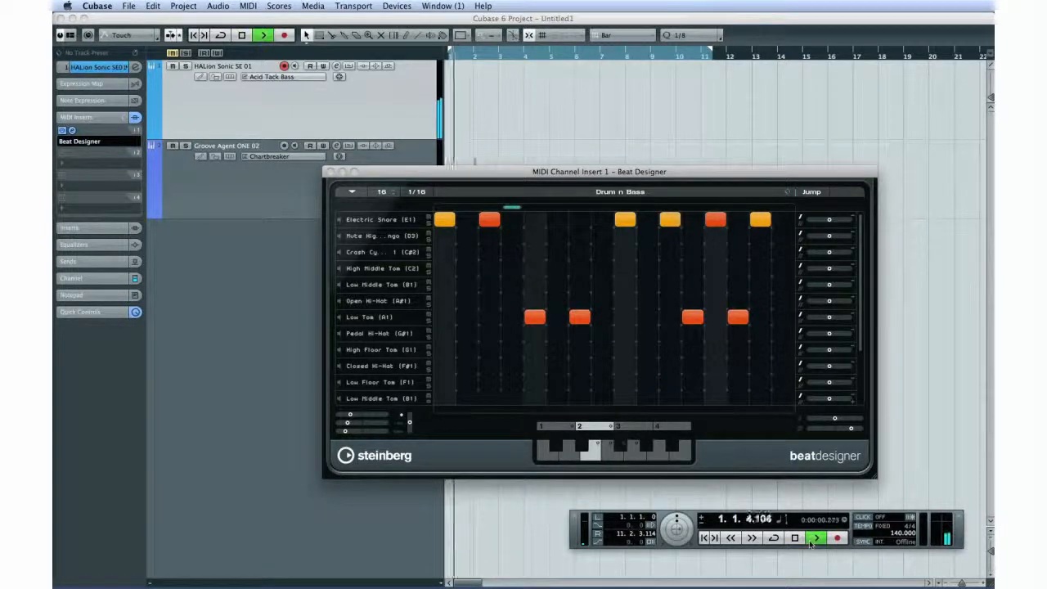
left_click(615, 455)
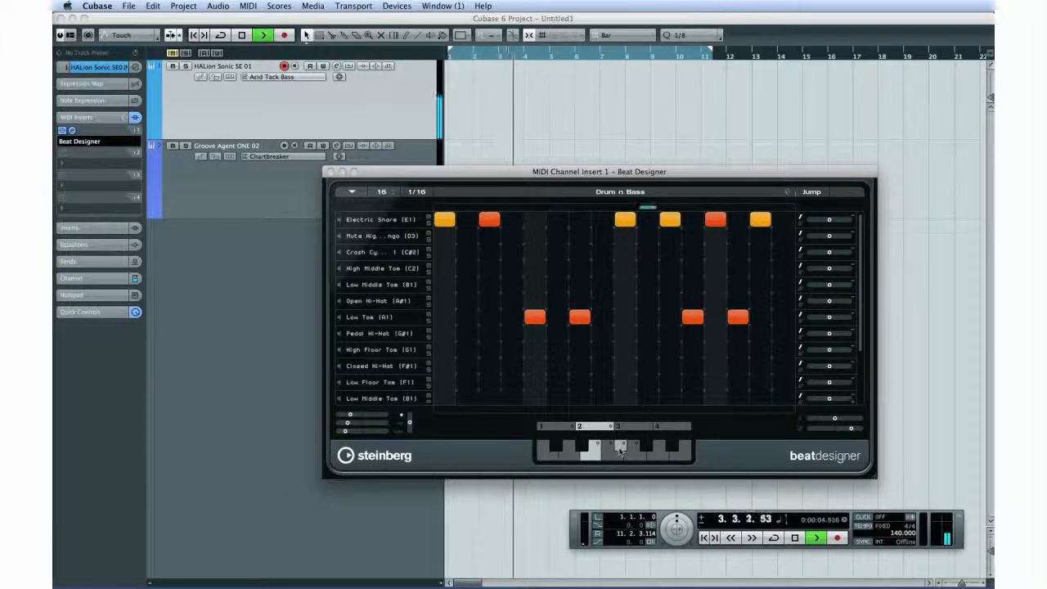
left_click(620, 448)
left_click(625, 454)
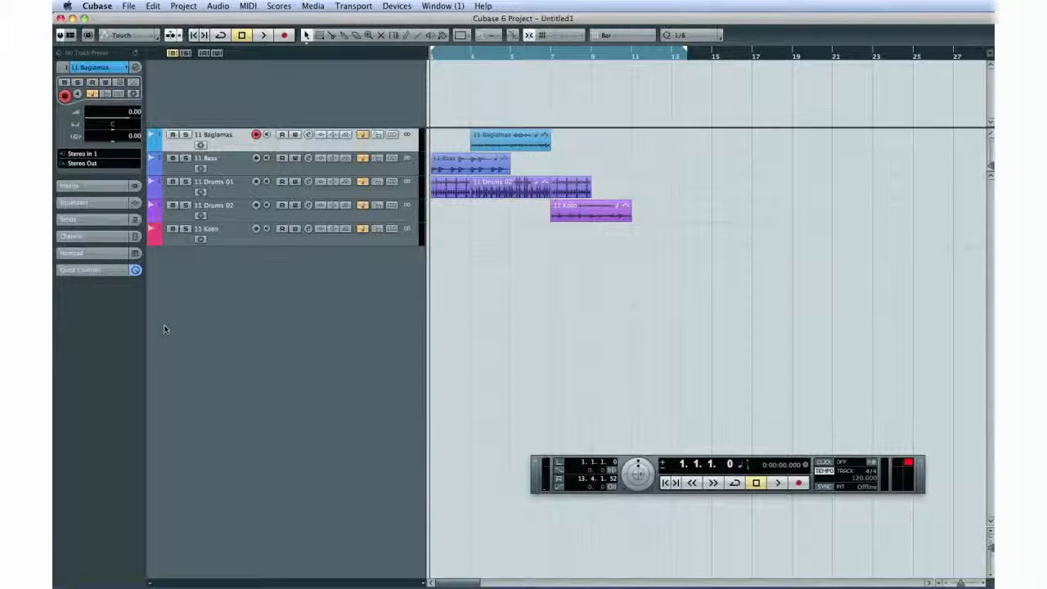
Step: Duplicate the 11 Bass event twice and the last event on the 11 Drums 01 track once
left_click(448, 166)
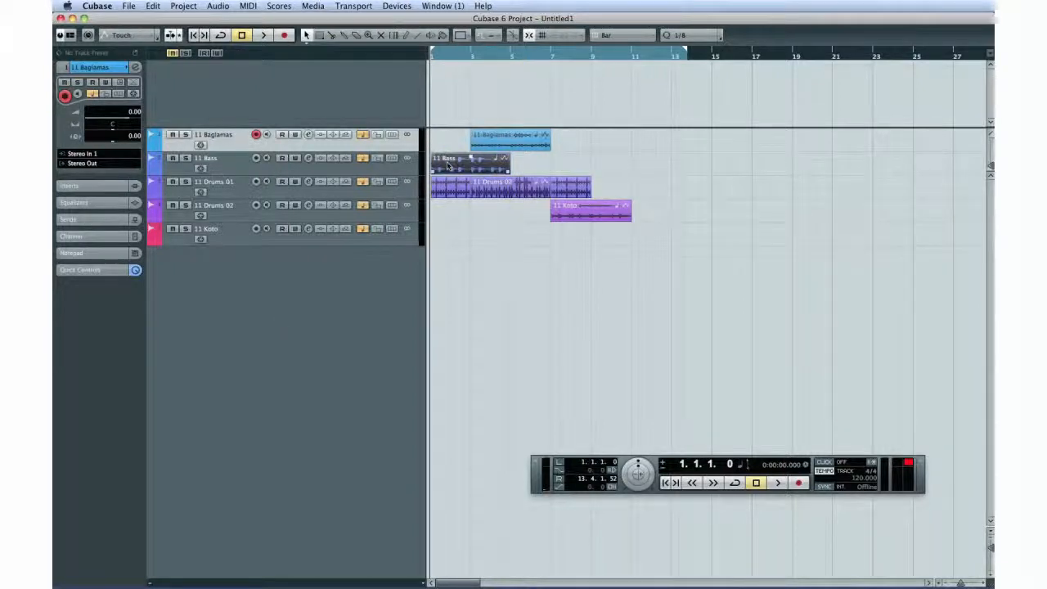
key("super+d")
key("super+d")
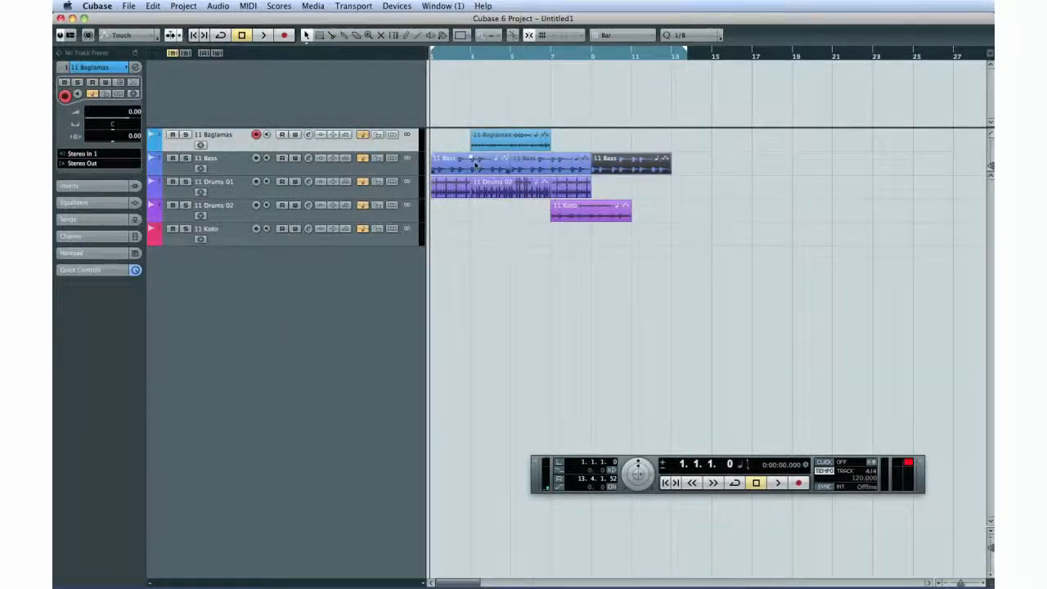
left_click(577, 181)
Step: Duplicate the 11 Baglamas event twice and the 11 Koto event once
key("super+d")
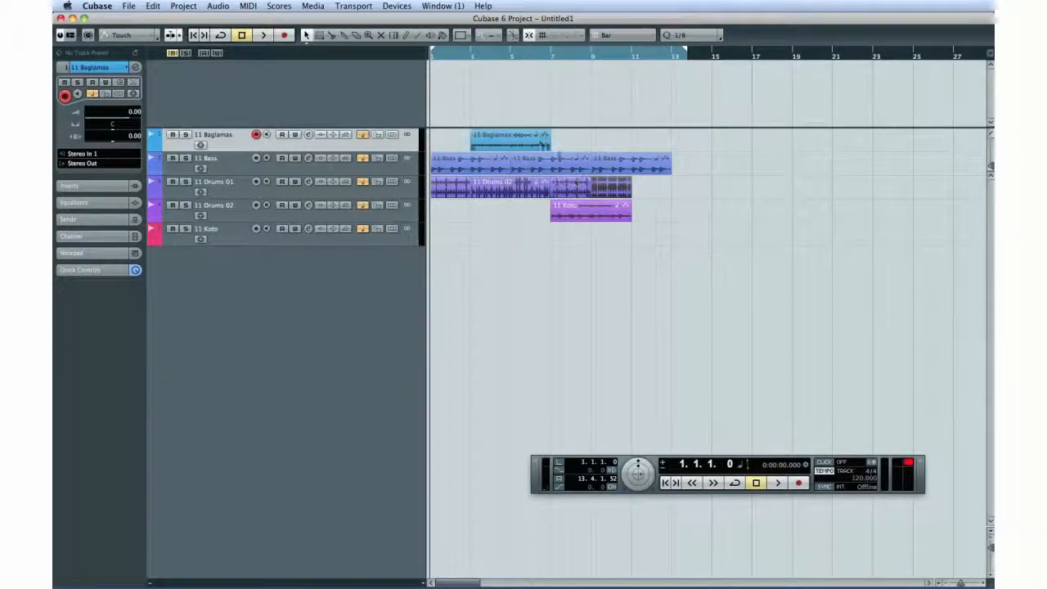
left_click(539, 143)
key("super+d")
key("super+d")
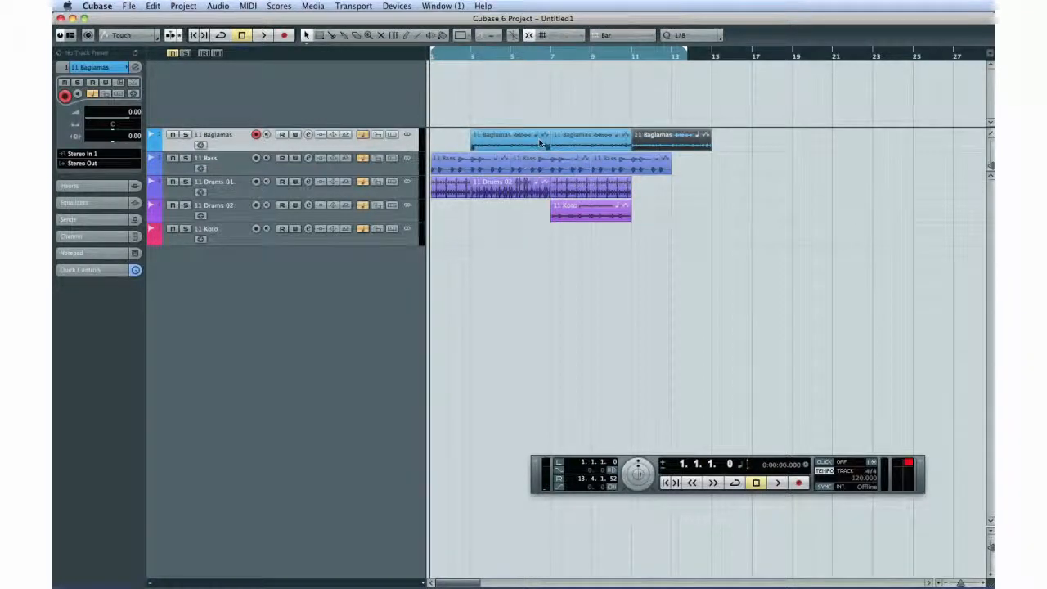
left_click(599, 216)
key("super+d")
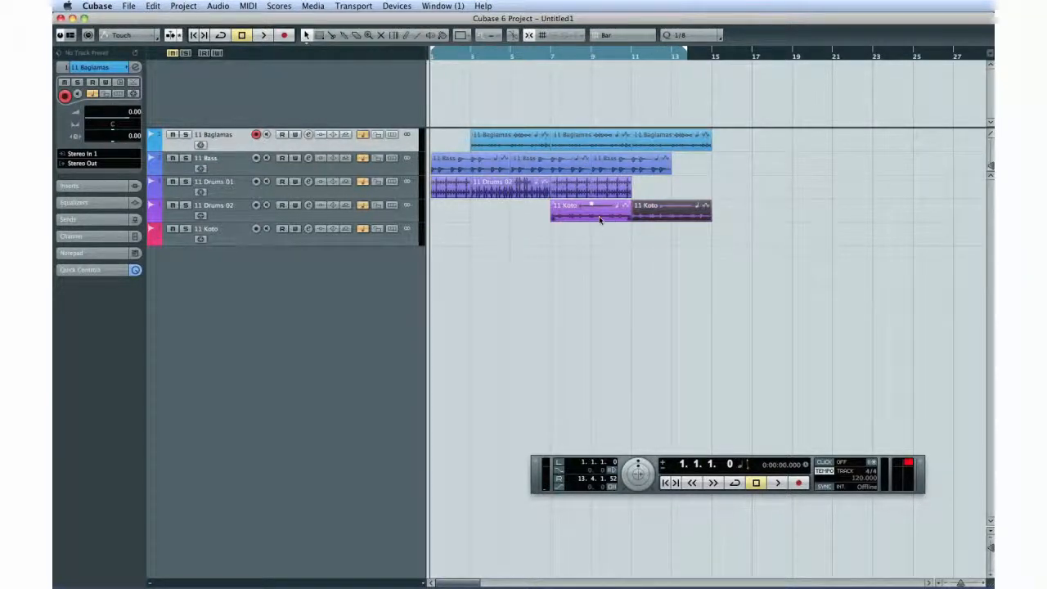
Step: Add an Arranger track to the project
left_click(185, 6)
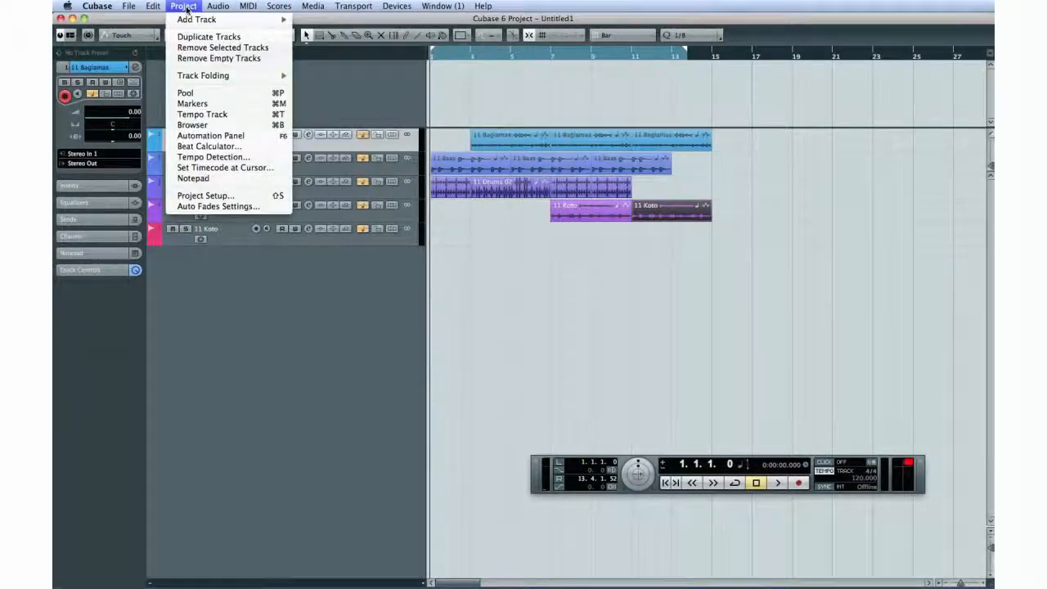
mouse_move(196, 19)
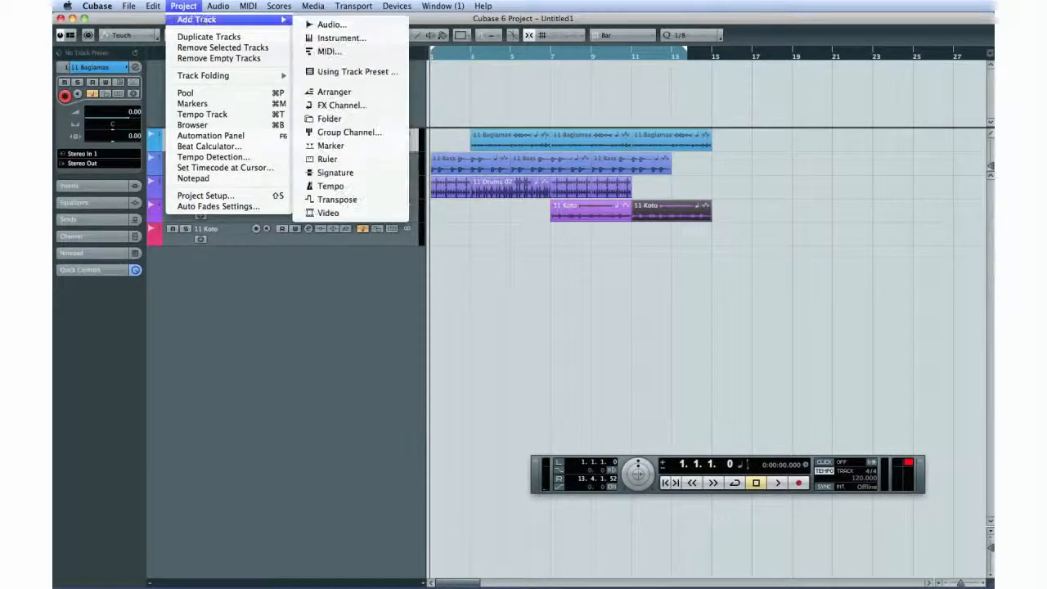
left_click(370, 90)
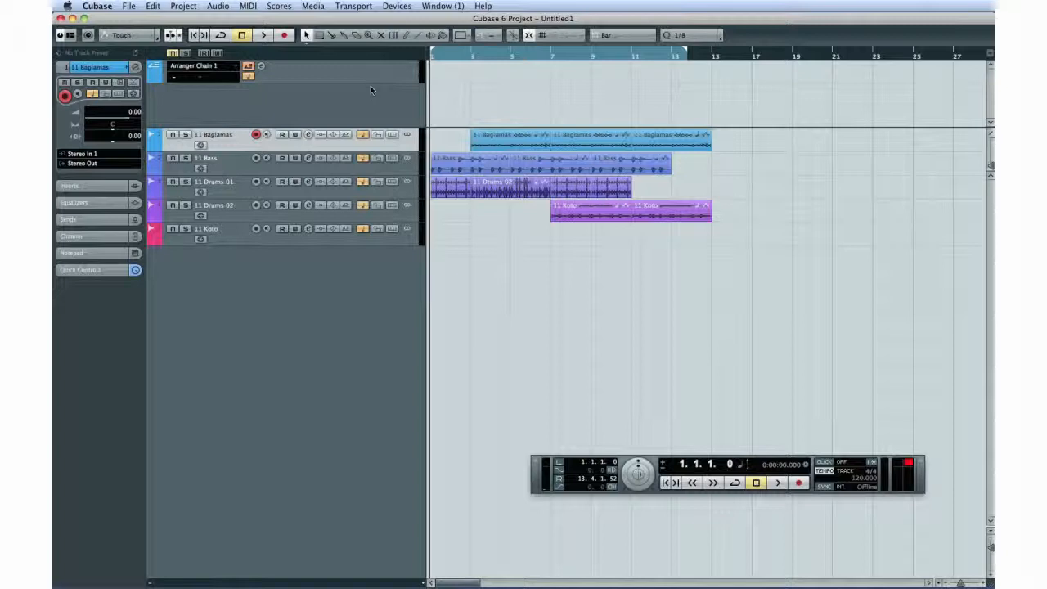
Step: Draw Arranger events A over bars 1–3, B over bars 3–7, C over bars 7–11 and D over bars 11–13
left_click(406, 35)
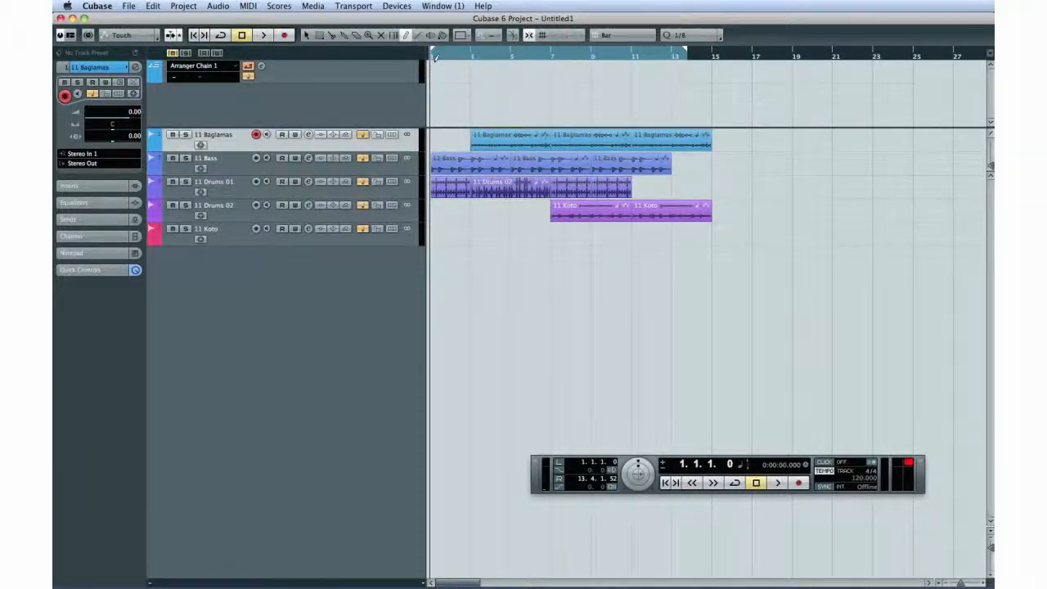
left_click_drag(435, 62, 470, 68)
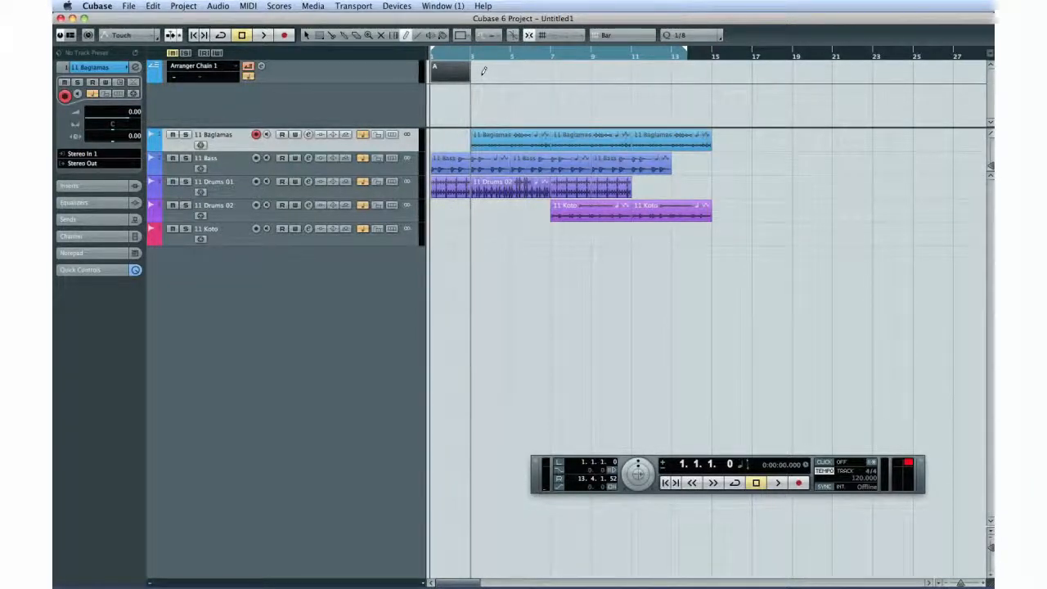
mouse_move(473, 71)
left_mouse_down()
mouse_move(676, 70)
mouse_move(660, 69)
left_mouse_up()
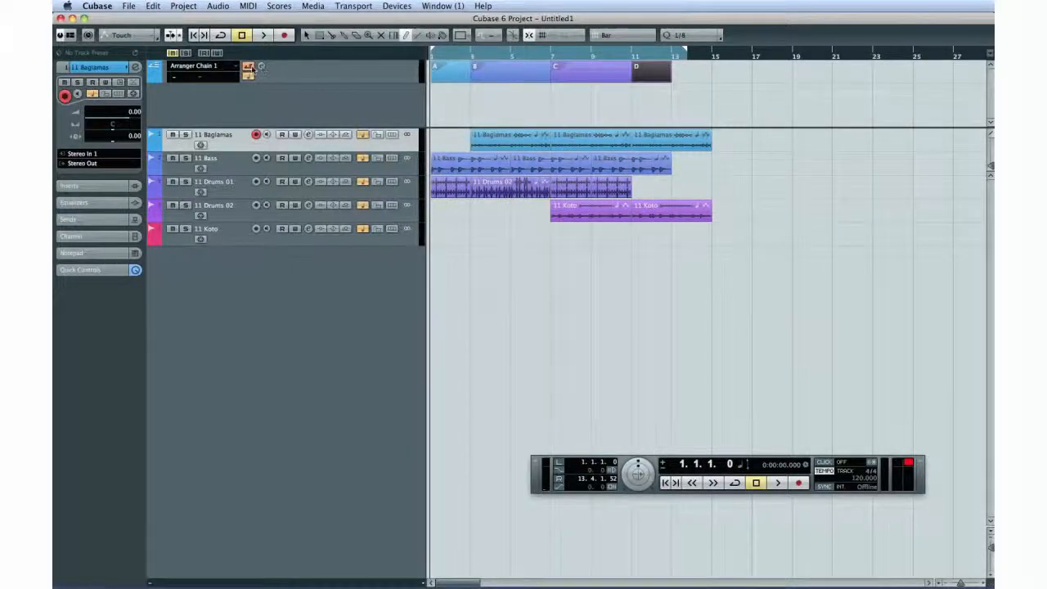
Step: Open the Arranger Editor, select through events A, B and C, and move the editor below the project's tracks
left_click(261, 66)
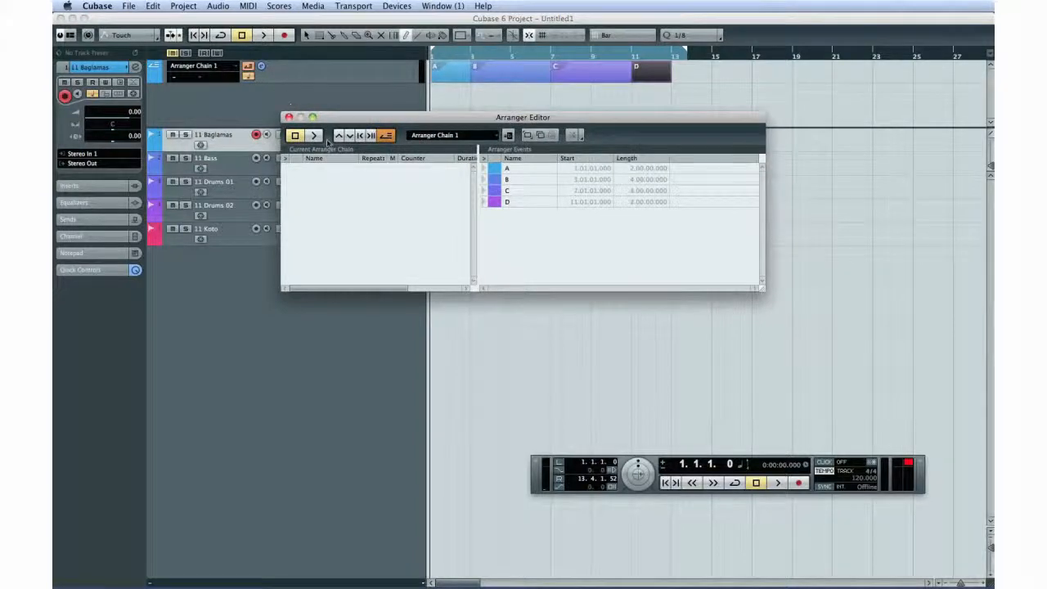
left_click(553, 169)
left_click(524, 179)
left_click(521, 190)
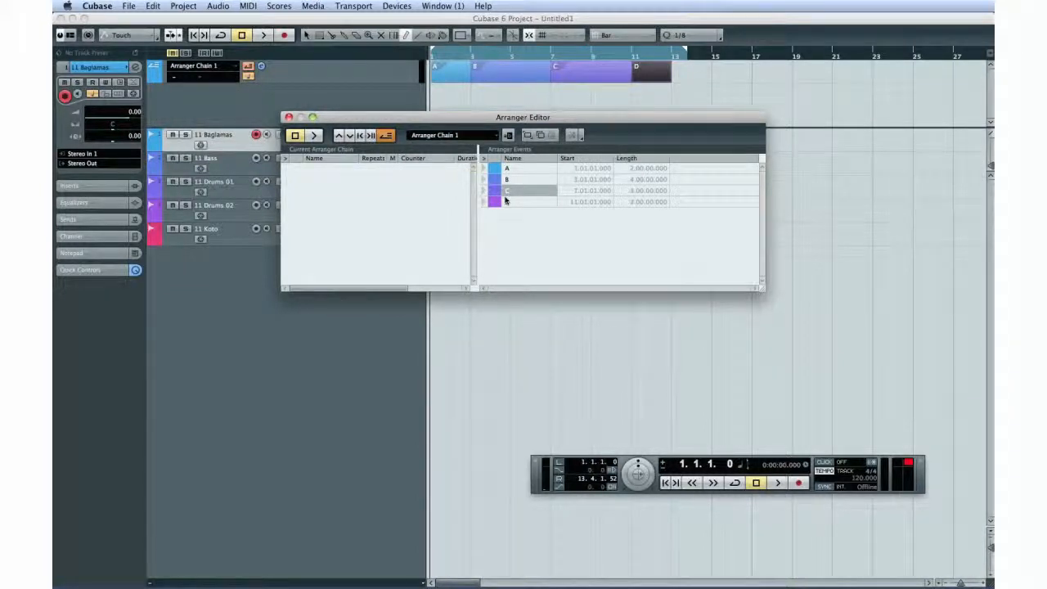
left_click_drag(474, 121, 459, 256)
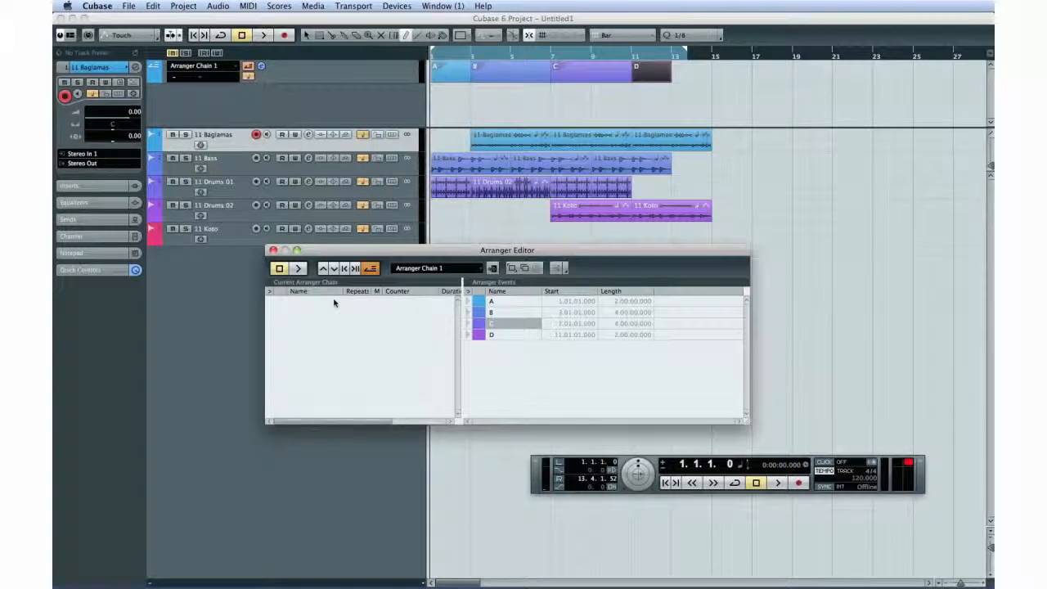
Step: Add Arranger events A and D to the current Arranger chain
double_click(481, 304)
left_click_drag(481, 304, 361, 326)
left_click_drag(483, 335, 392, 333)
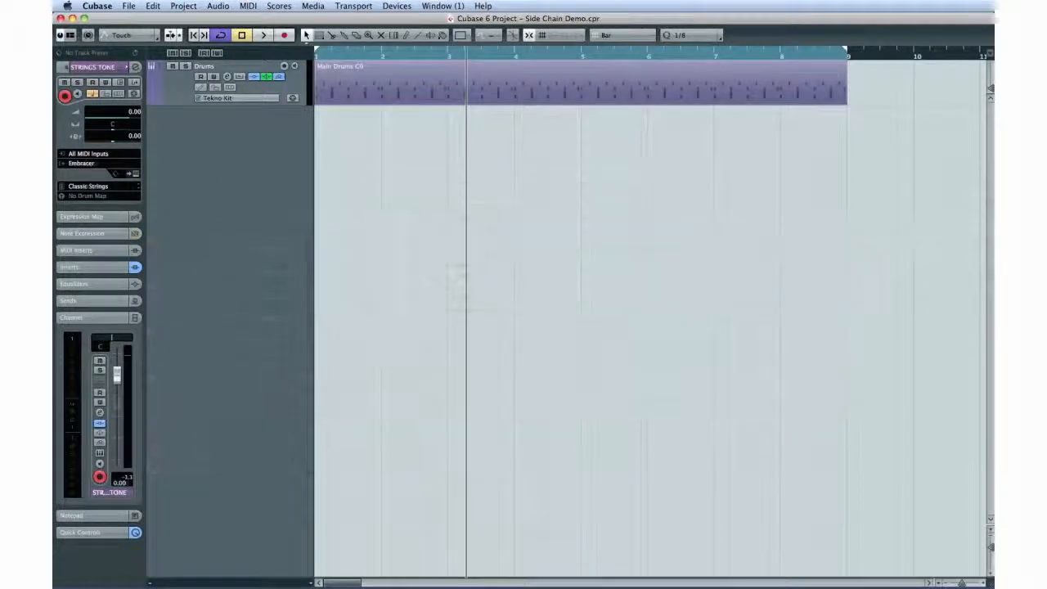
Step: Insert a Compressor in the first insert slot of the BASS TONE track
left_click(171, 99)
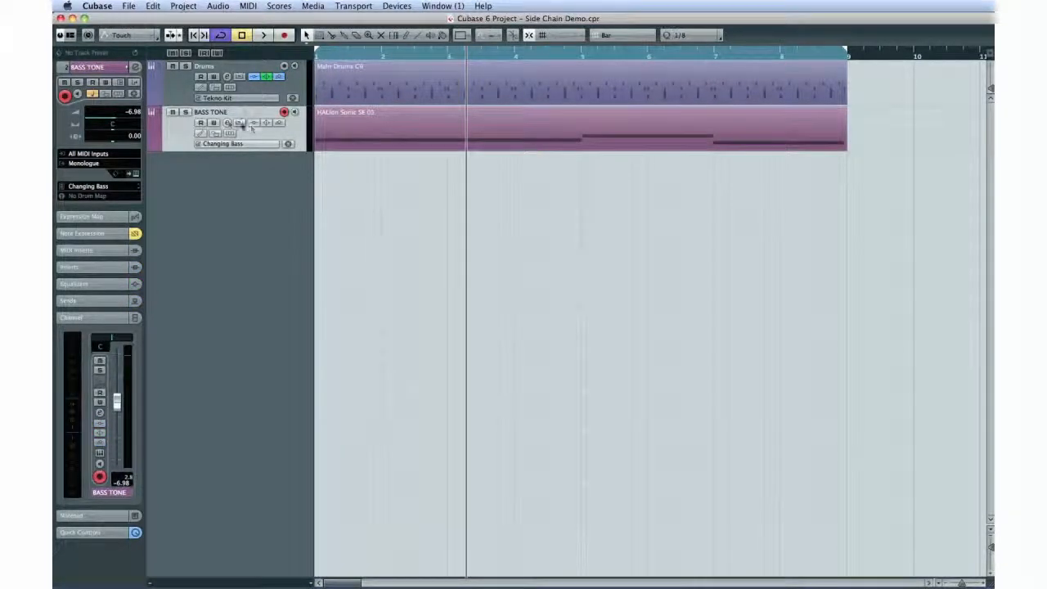
left_click(226, 122)
left_click(319, 253)
mouse_move(372, 319)
mouse_move(377, 341)
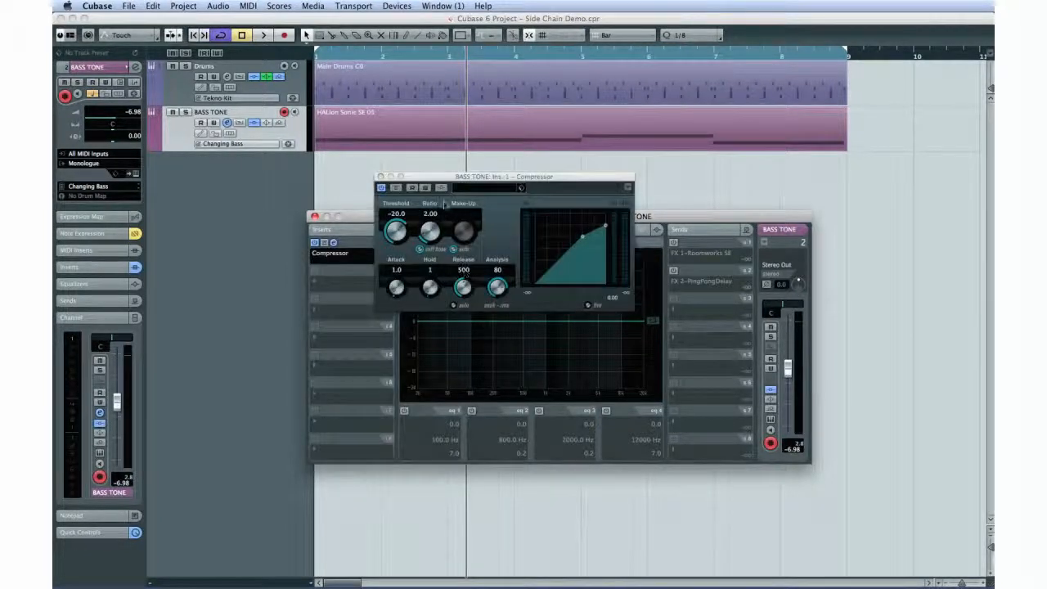
Step: Activate side-chaining on the BASS TONE compressor and close the plug-in and channel settings windows
left_click(442, 188)
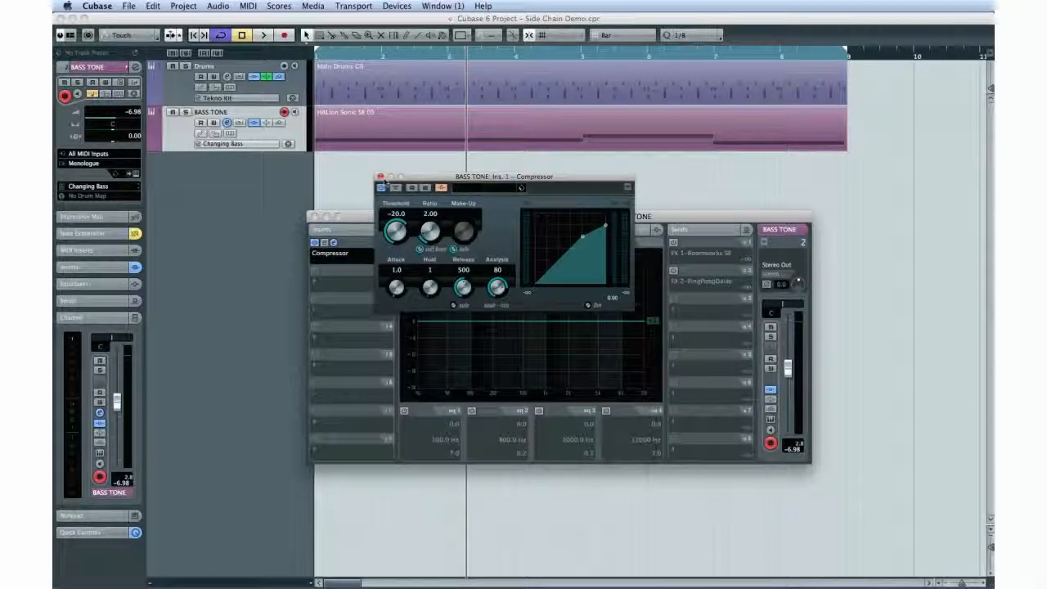
left_click(381, 177)
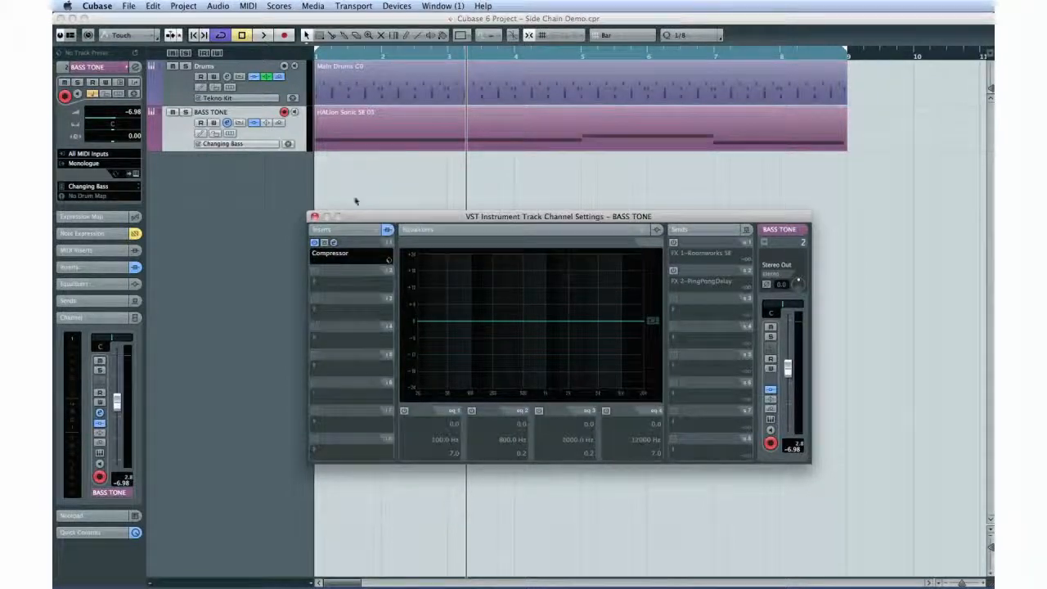
left_click(312, 217)
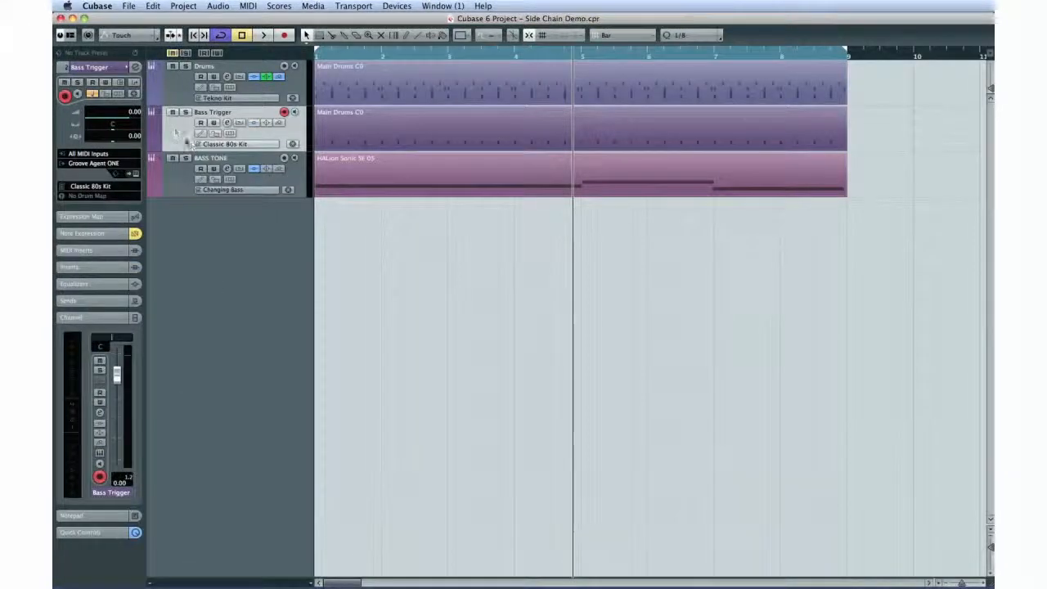
Step: Route the Bass Trigger track's first send to the BASS TONE compressor side-chain, activate the send and close the channel settings
left_click(227, 122)
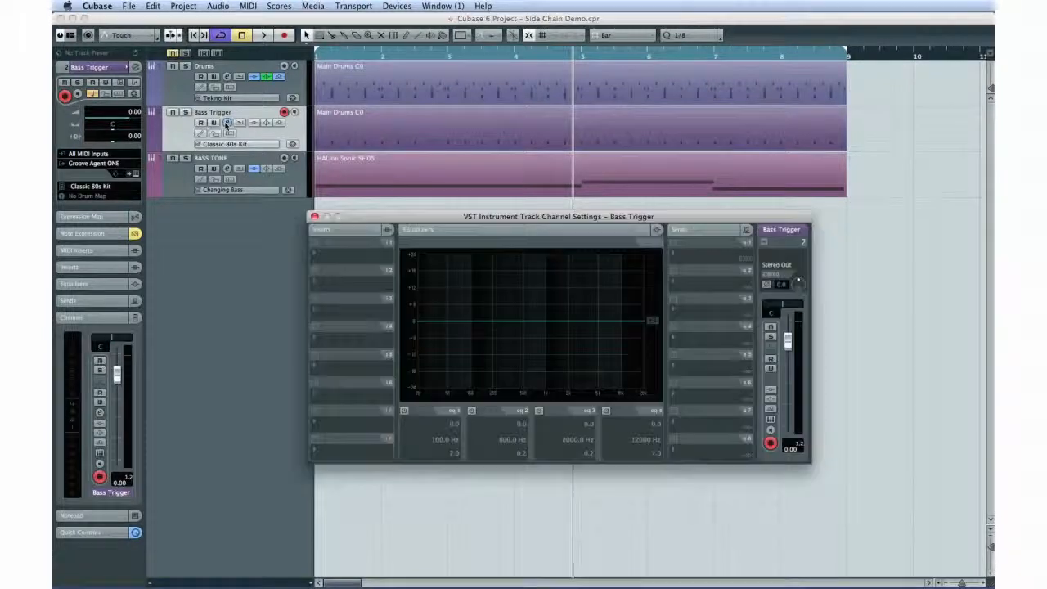
left_click(690, 258)
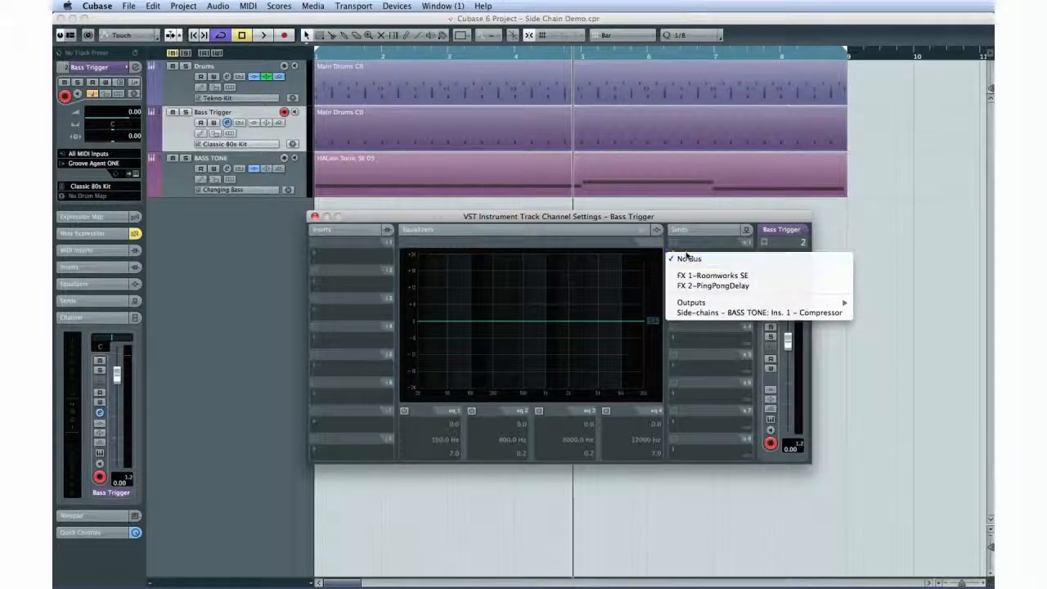
left_click(736, 313)
left_click(674, 243)
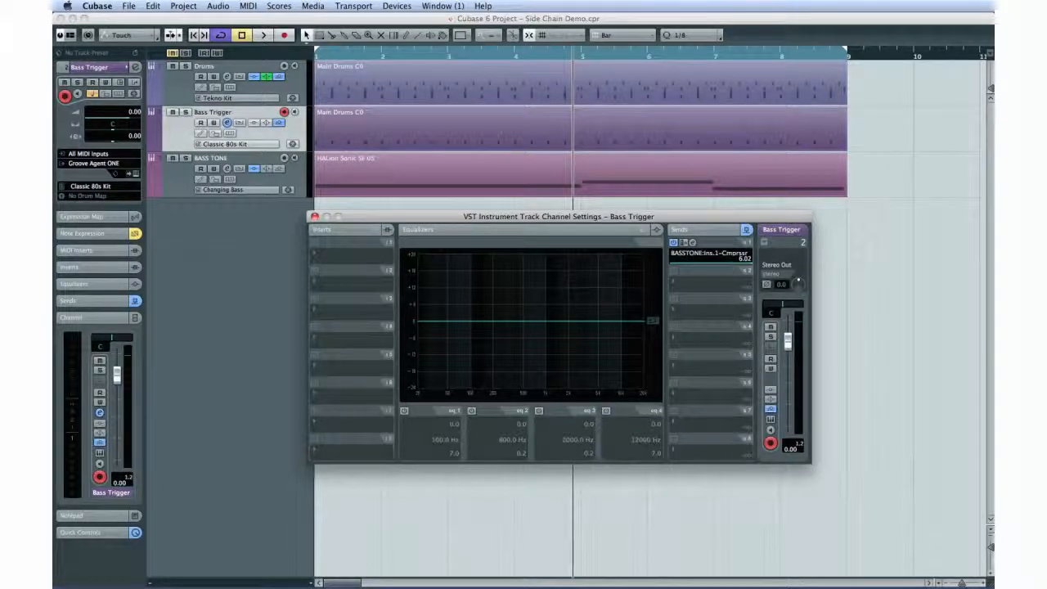
left_click(314, 216)
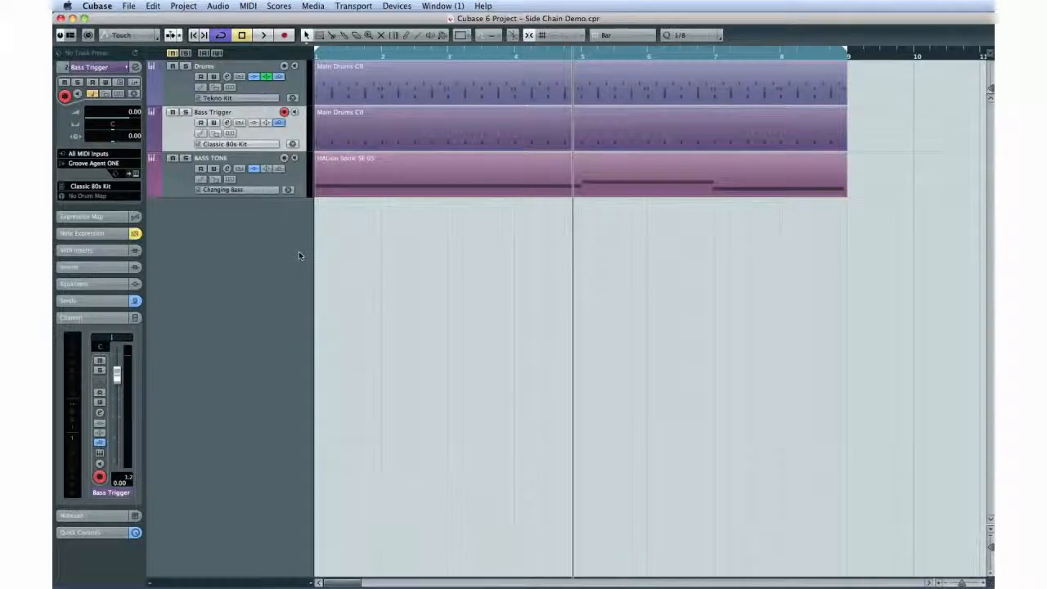
Step: Play back the project to hear Bass Trigger driving the compressor on BASS TONE, and stop
key("space")
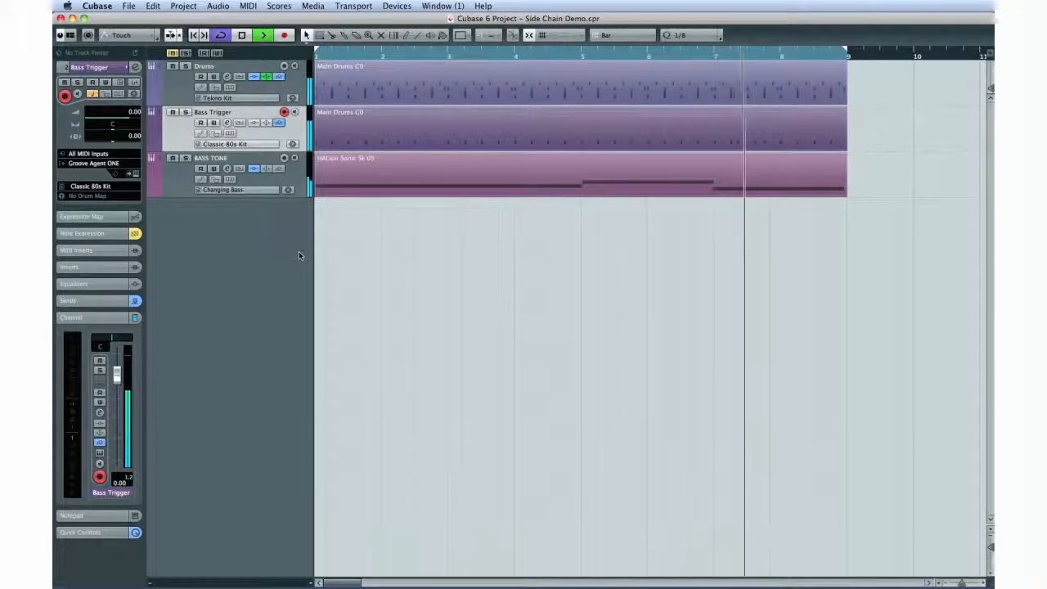
key("space")
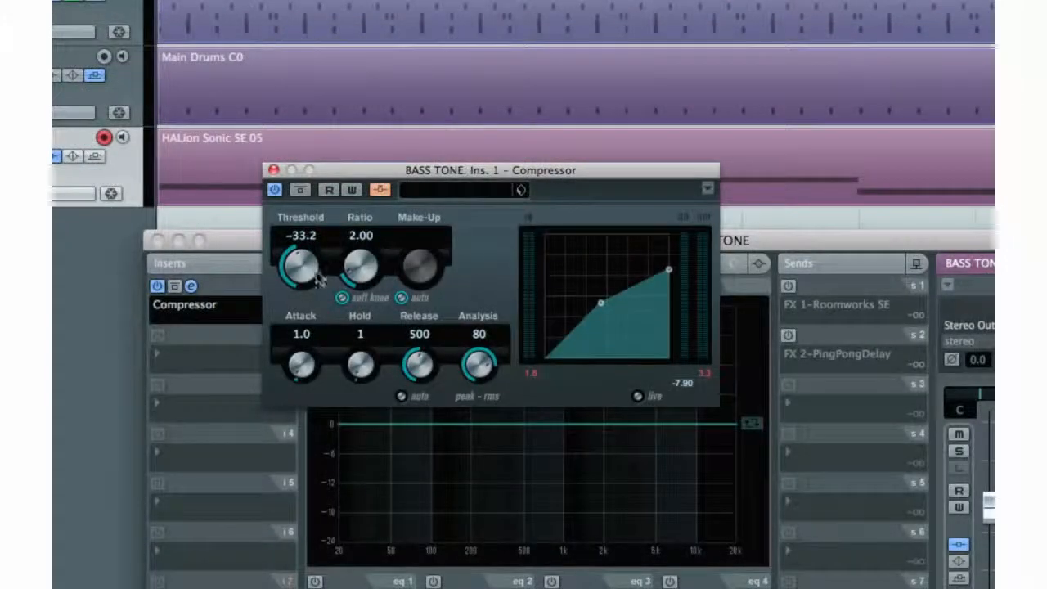
Step: Set the BASS TONE compressor to threshold -40.1, ratio 5.11, make-up 13.4, attack 39.0, release 233 and analysis 0, with soft knee and auto make-up off
left_click_drag(358, 263, 344, 181)
left_click(402, 297)
left_click(341, 298)
left_click_drag(411, 264, 385, 135)
left_click_drag(292, 352, 285, 269)
left_click_drag(408, 363, 406, 429)
left_click_drag(479, 364, 469, 437)
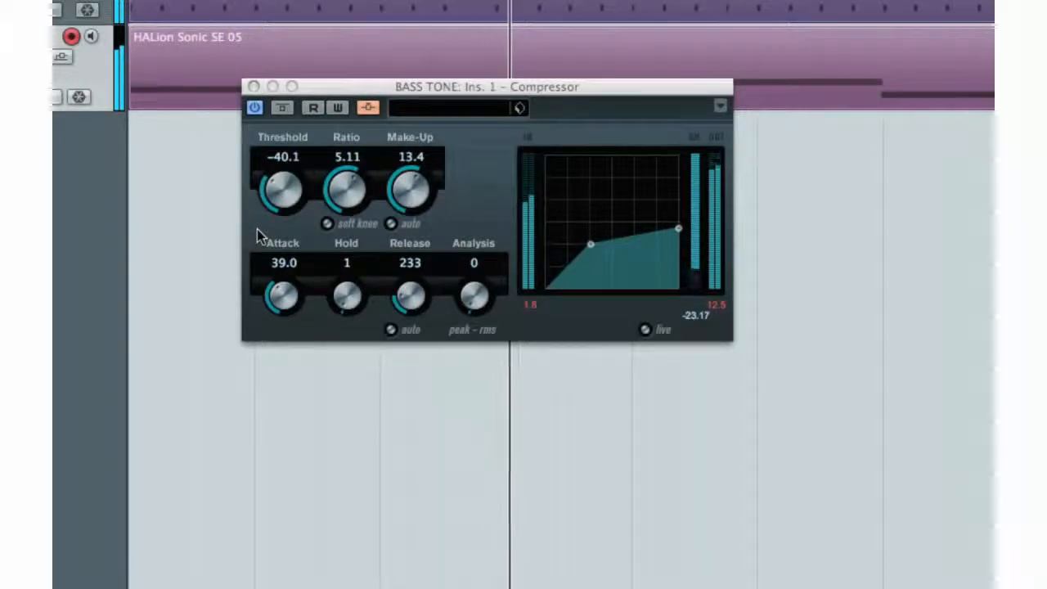
left_click_drag(403, 90, 407, 139)
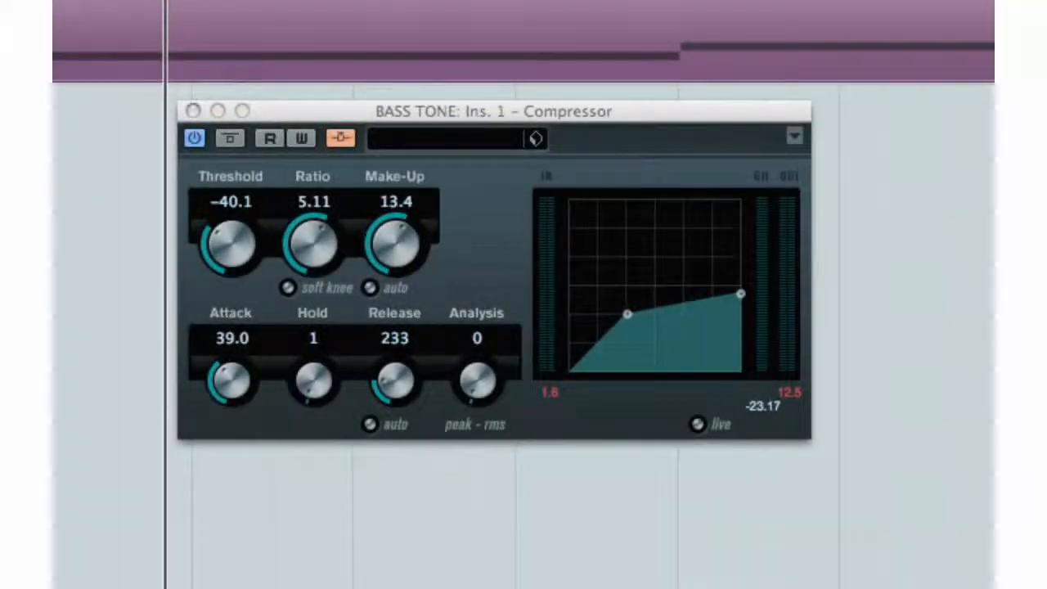
left_click(348, 426)
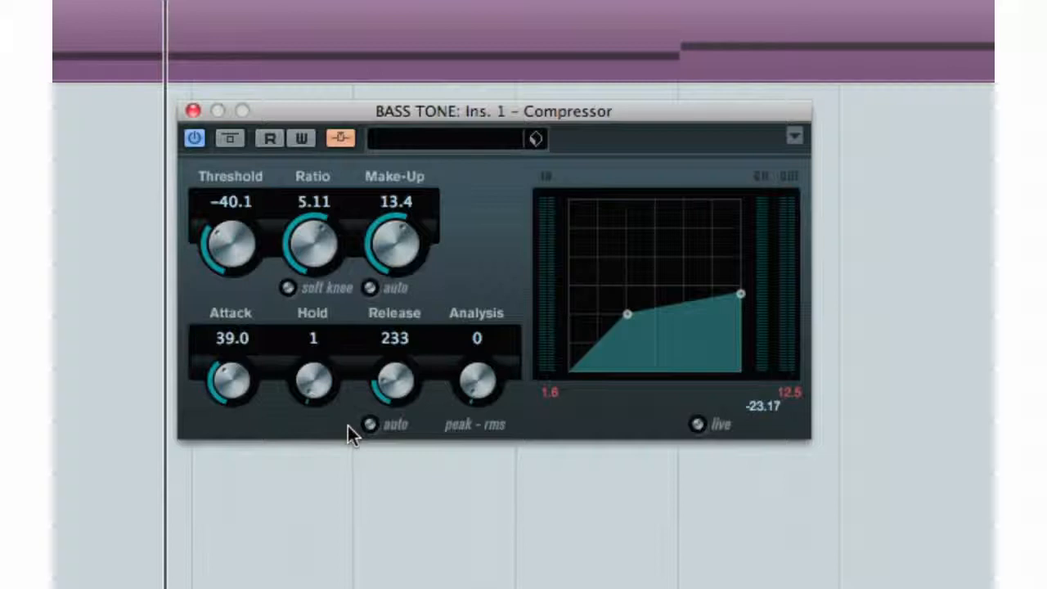
left_click(370, 425)
left_click(370, 425)
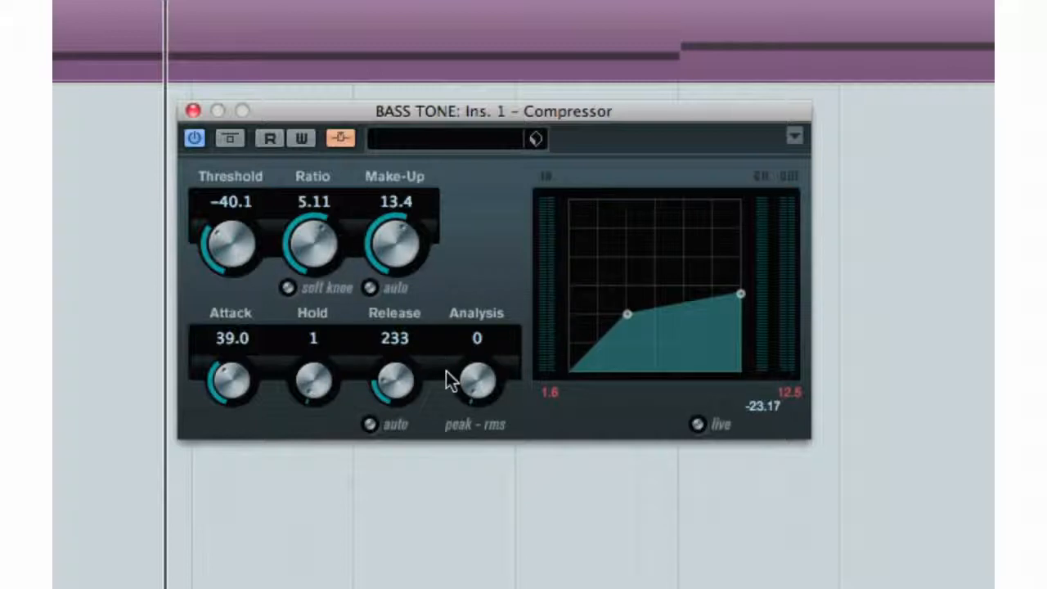
left_click(705, 423)
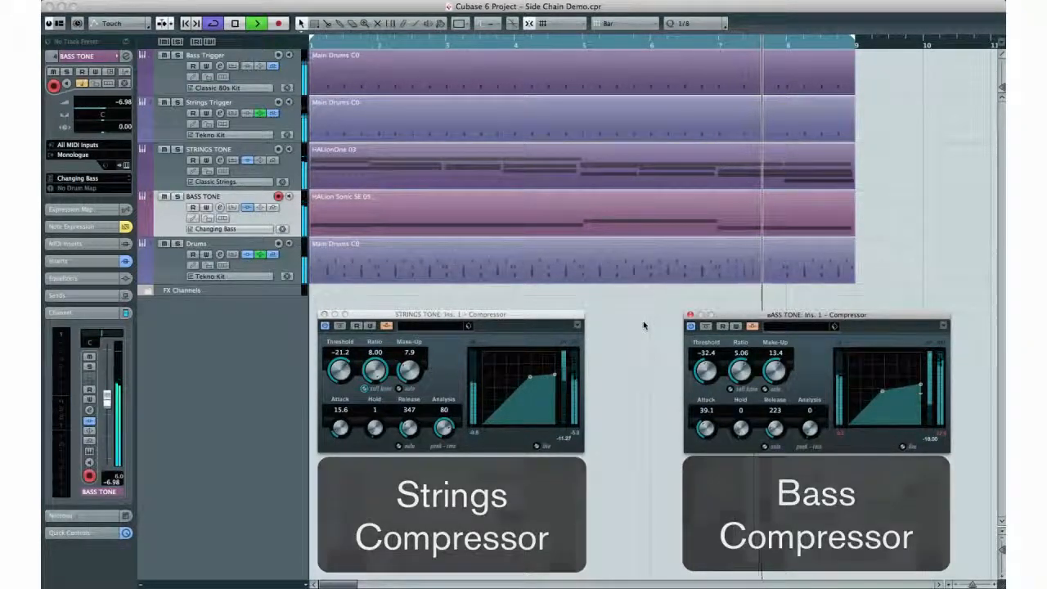
key("space")
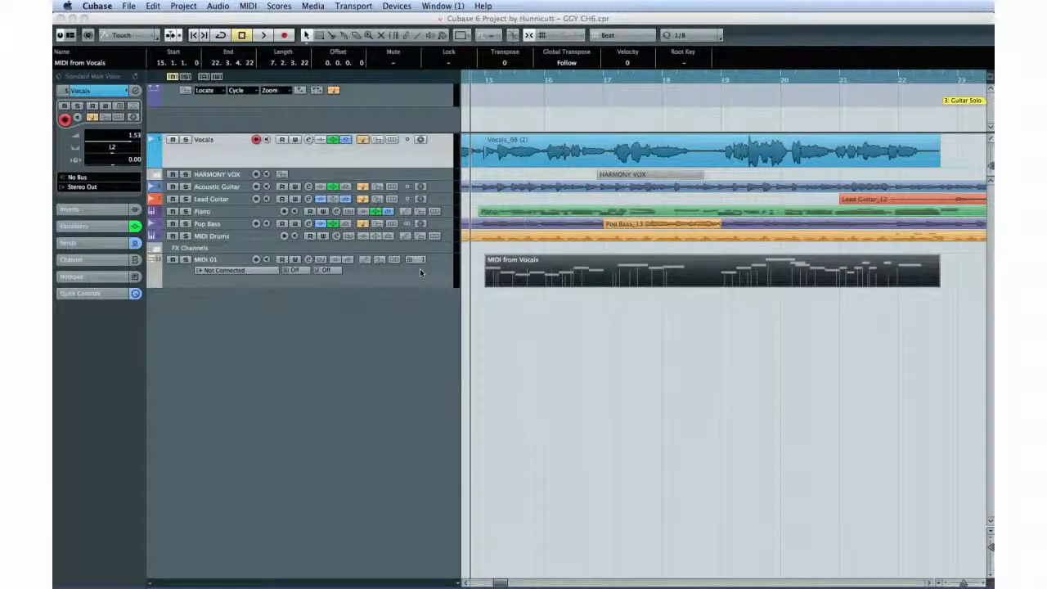
key("F2")
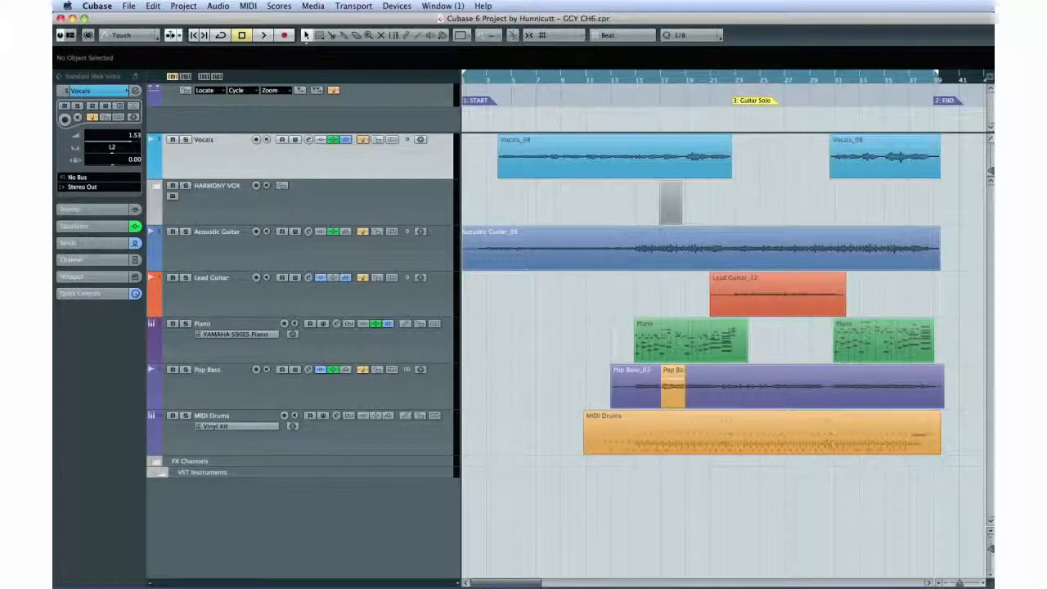
Step: Duplicate the Vocals track and open the first Vocals_08 event of the copy in the Sample Editor
left_click(184, 5)
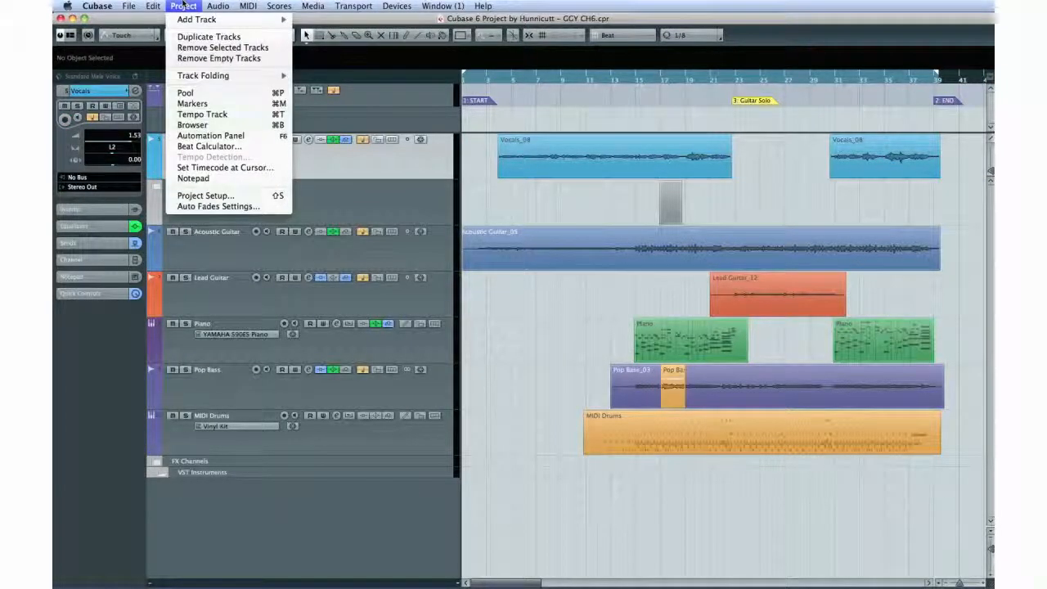
left_click(208, 36)
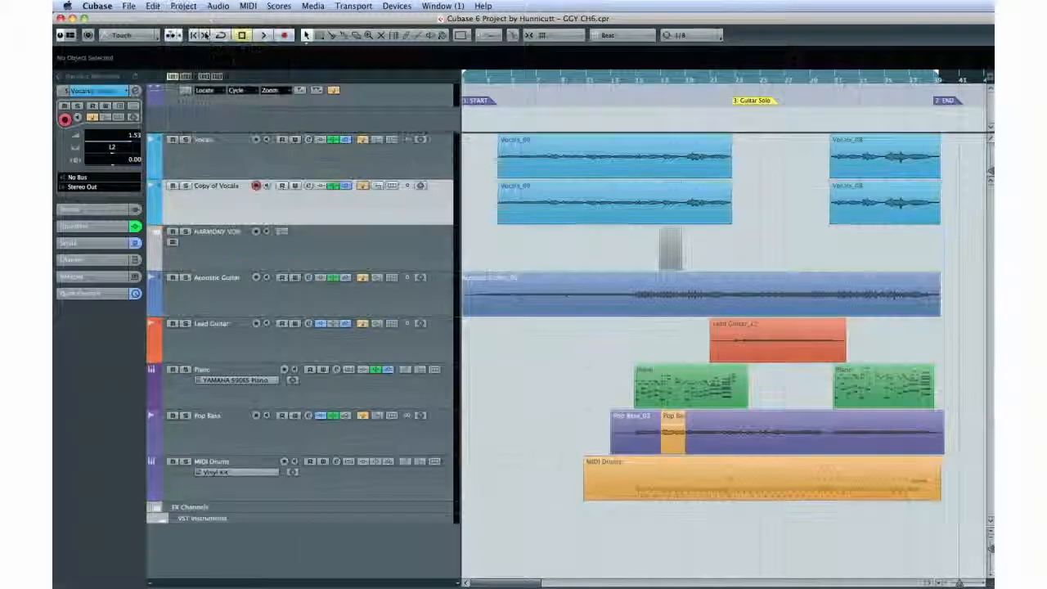
left_click(519, 210)
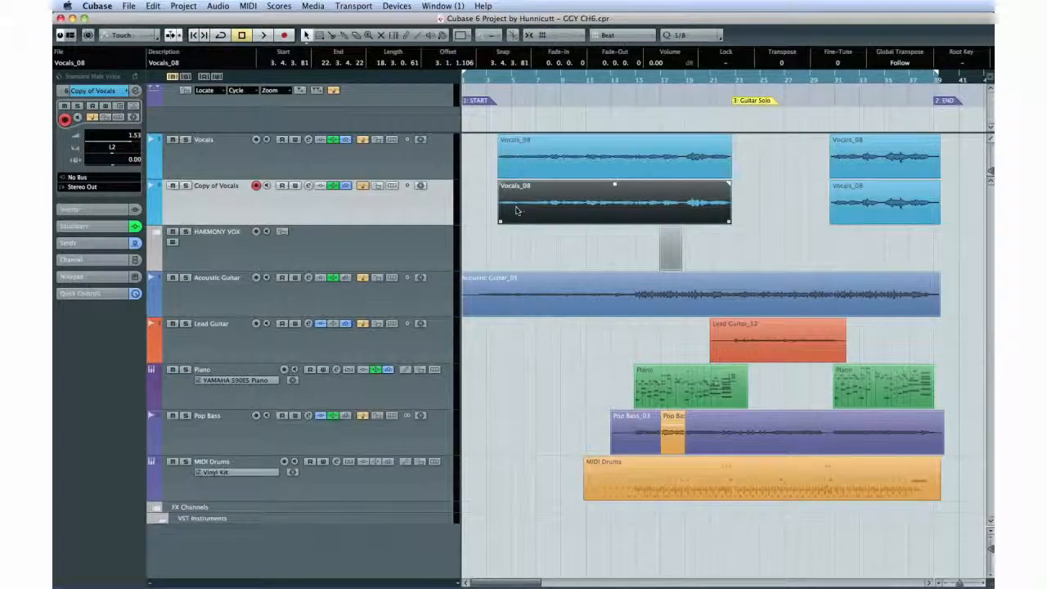
left_click(854, 210)
double_click(621, 211)
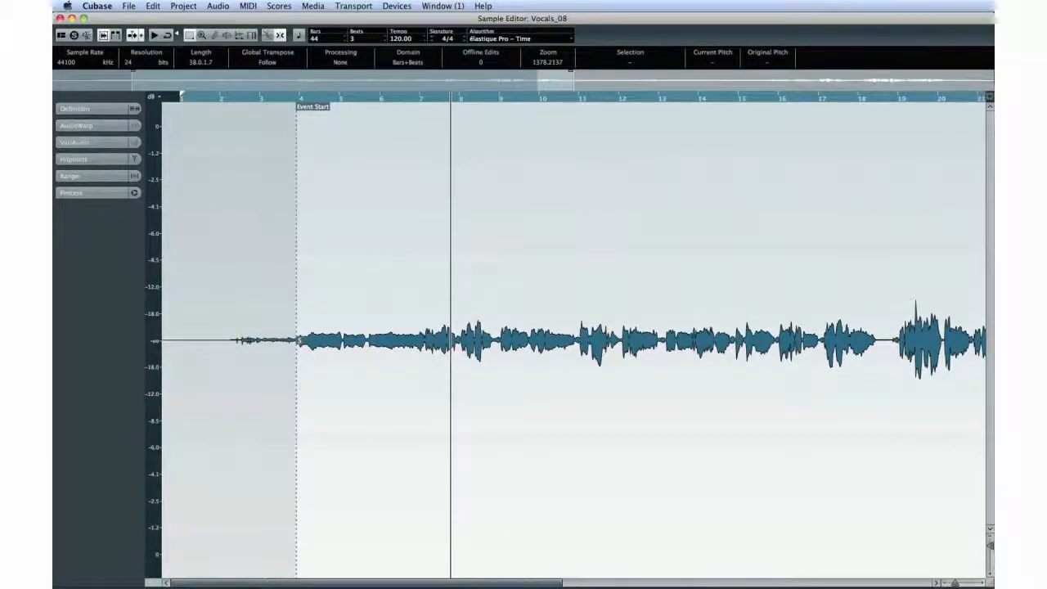
Step: Analyze the vocal's pitch with VariAudio Pitch & Warp and extract its MIDI to a new MIDI track
left_click(106, 143)
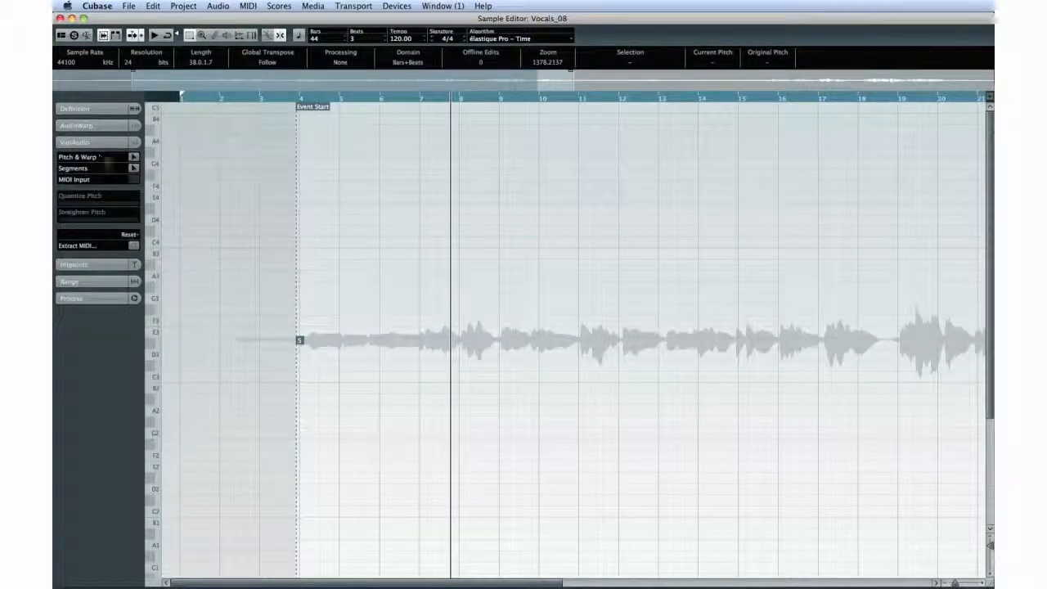
left_click(133, 157)
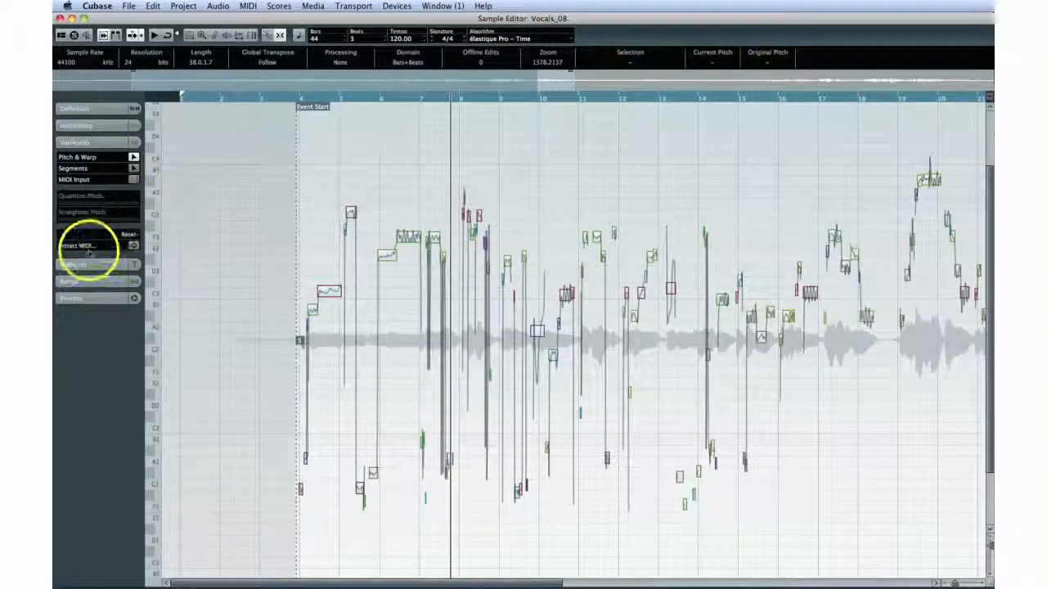
left_click(132, 244)
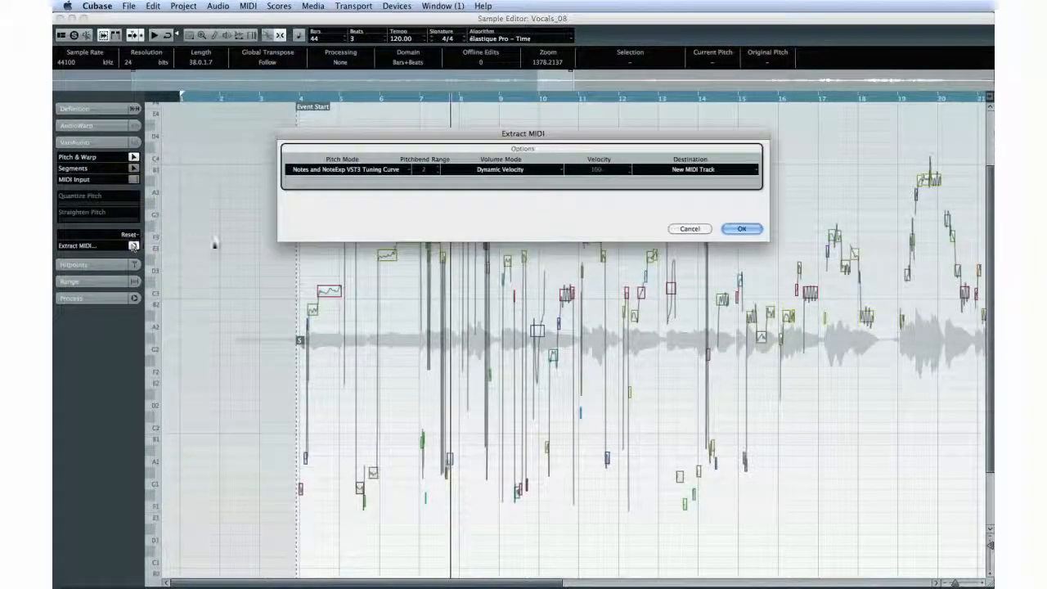
left_click(674, 171)
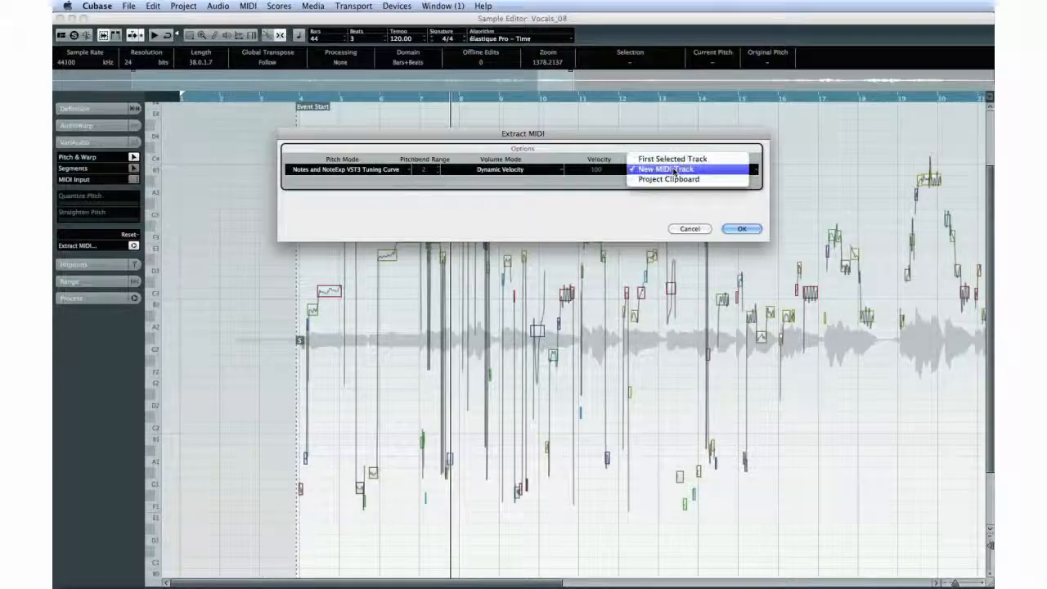
left_click(726, 229)
left_click(726, 229)
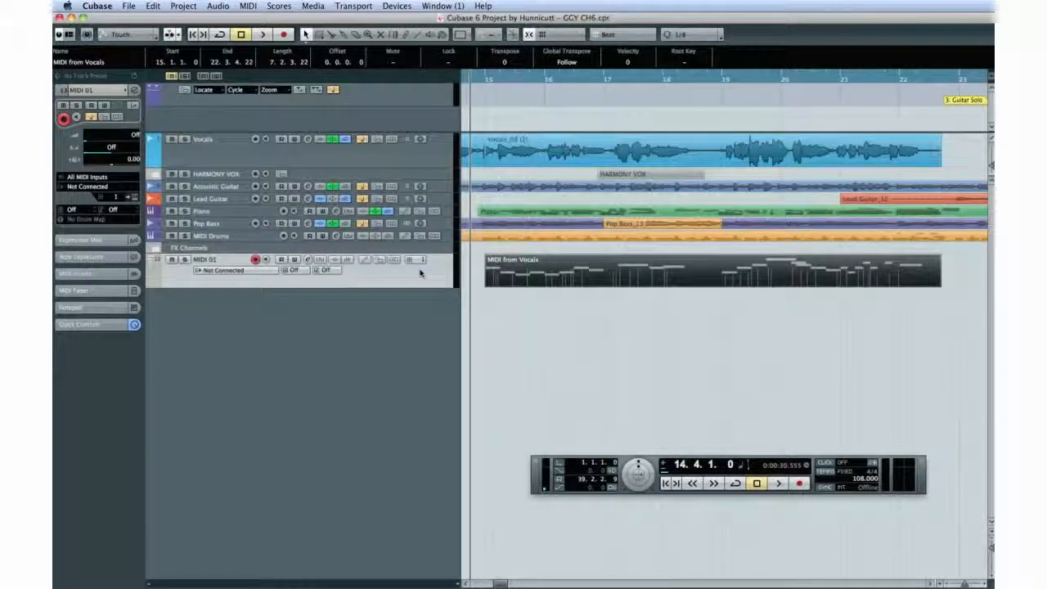
Step: Open the MIDI from Vocals part as notation in the Score Editor
left_click(279, 6)
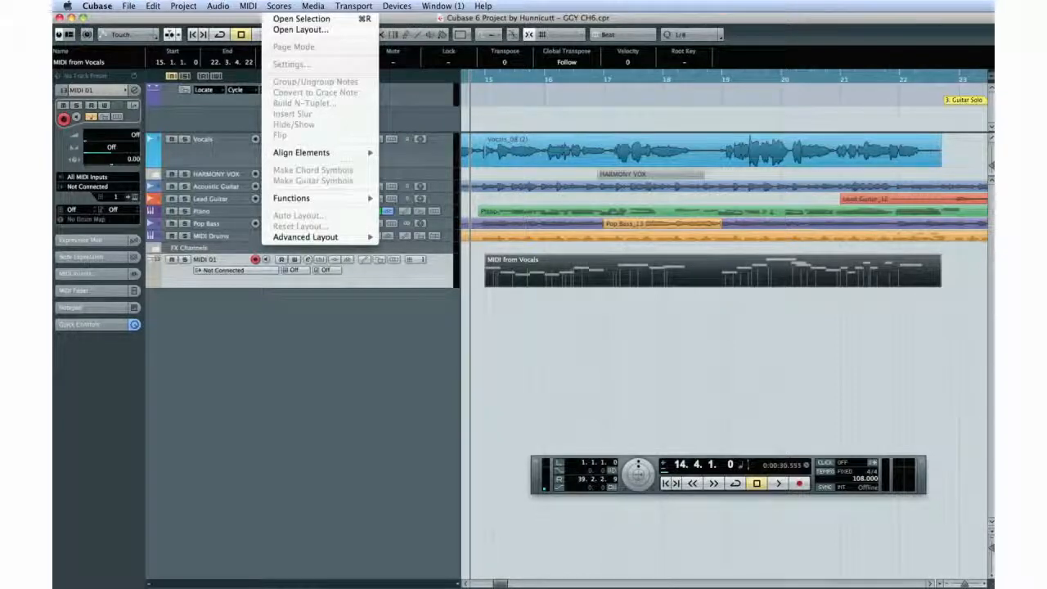
left_click(288, 20)
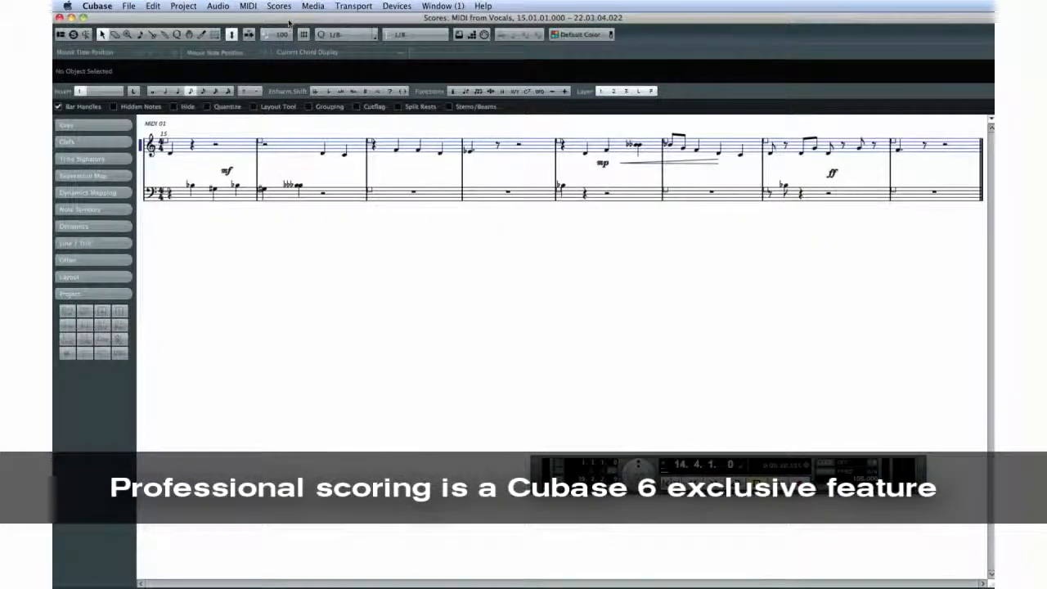
Step: Open the Score Settings and enter the lyrics "Up Down, her" as selection text on the Note Layer
left_click(279, 6)
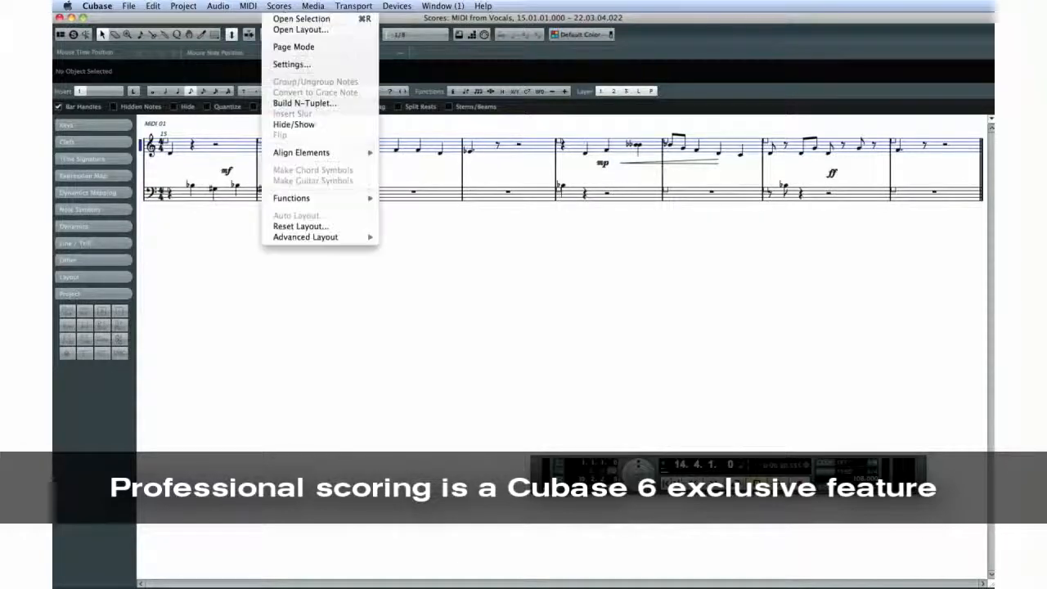
left_click(288, 64)
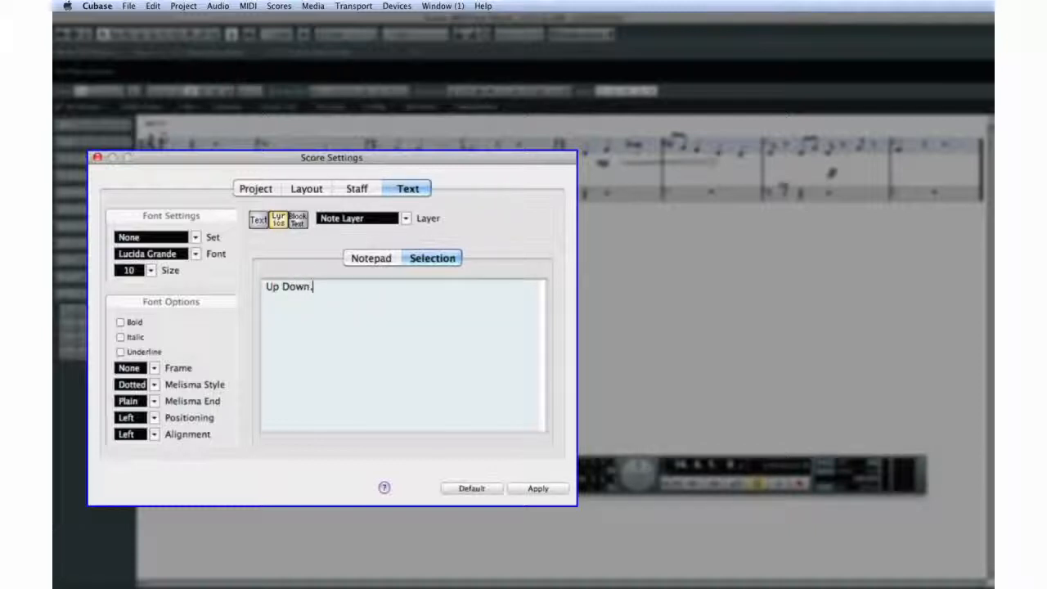
type("her")
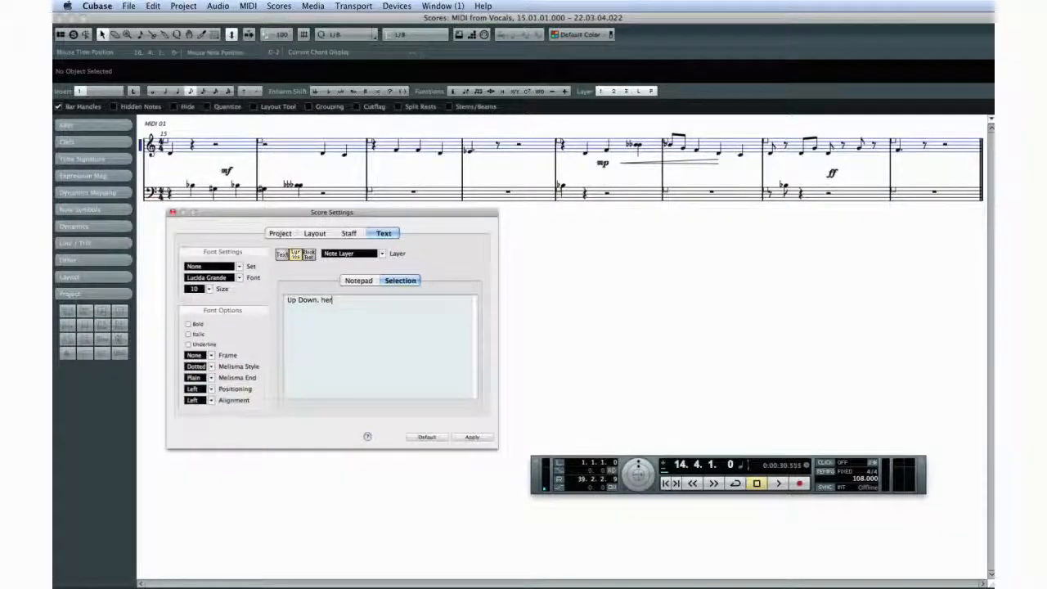